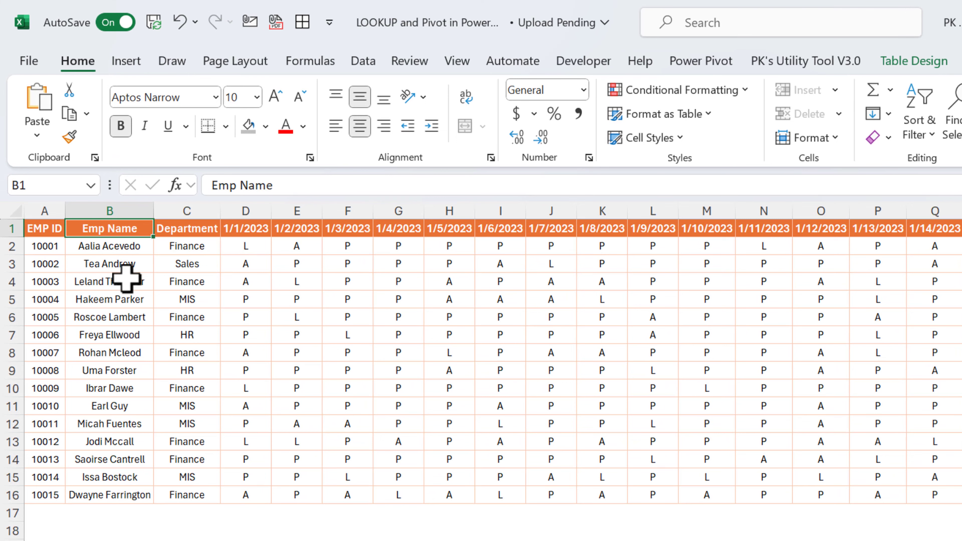
Examine the employee columns of the Attendance Final sheet and the Emp Master and Attendance source tables.
{"action": "left_click_drag", "start_coordinate": [49, 229], "coordinate": [41, 333]}
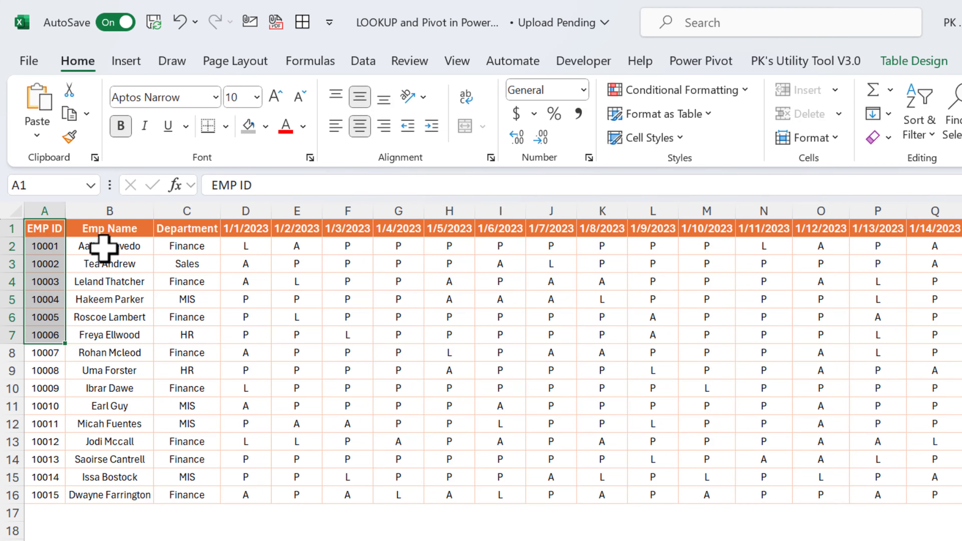
{"action": "left_click_drag", "start_coordinate": [110, 229], "coordinate": [110, 317]}
{"action": "left_click_drag", "start_coordinate": [187, 228], "coordinate": [176, 314]}
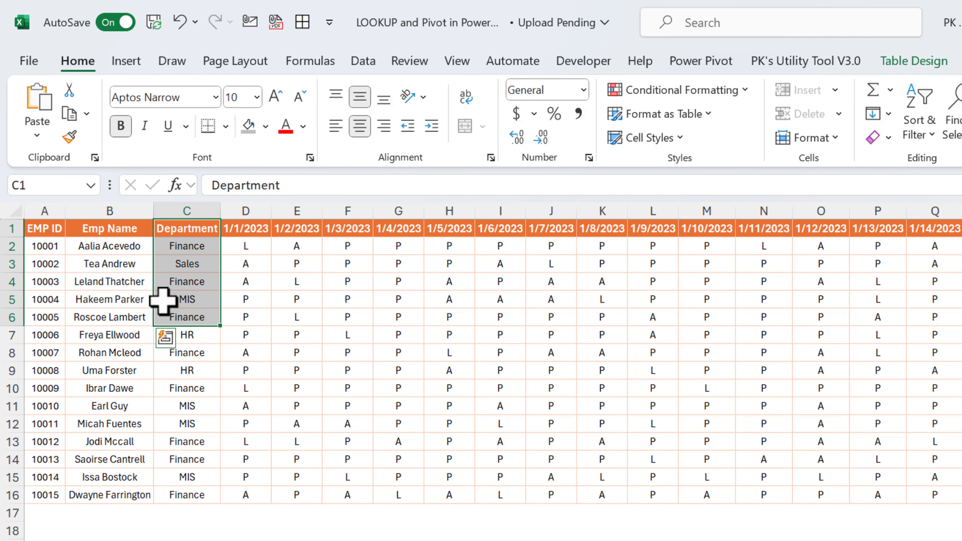
{"action": "left_click", "coordinate": [110, 281]}
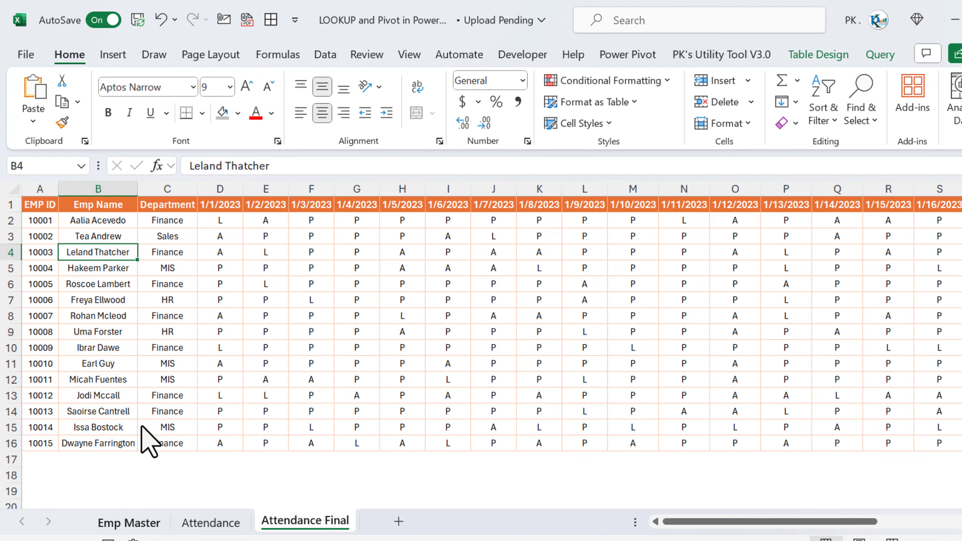
{"action": "left_click", "coordinate": [129, 522]}
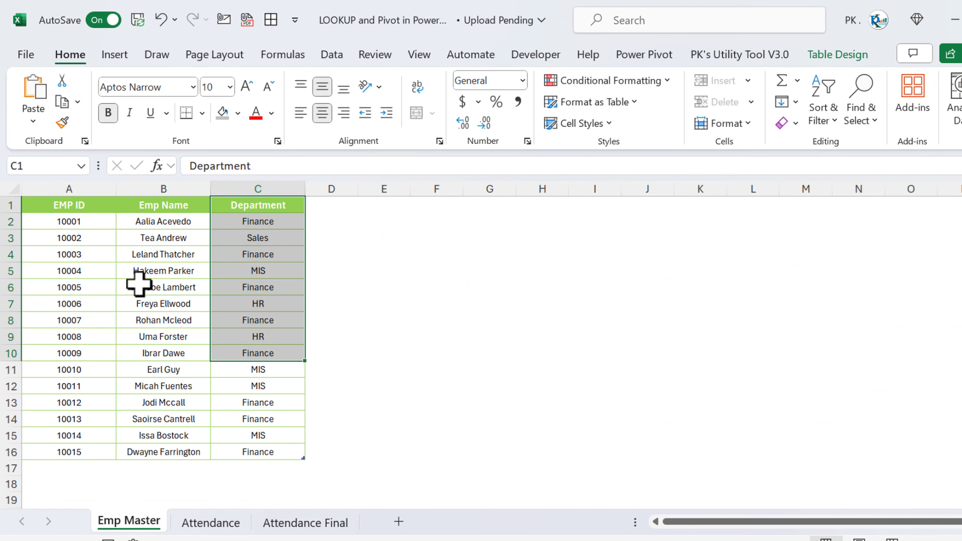
{"action": "left_click", "coordinate": [137, 273]}
{"action": "left_click", "coordinate": [243, 265]}
{"action": "left_click", "coordinate": [211, 522]}
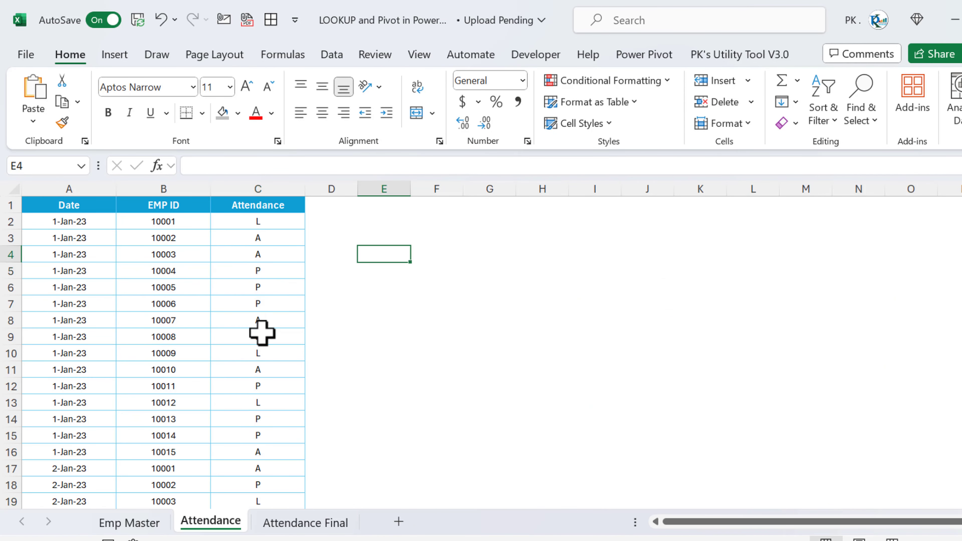
Examine the date headers and daily attendance marks in the Attendance Final sheet and compare them with the source sheets.
{"action": "left_click", "coordinate": [306, 523]}
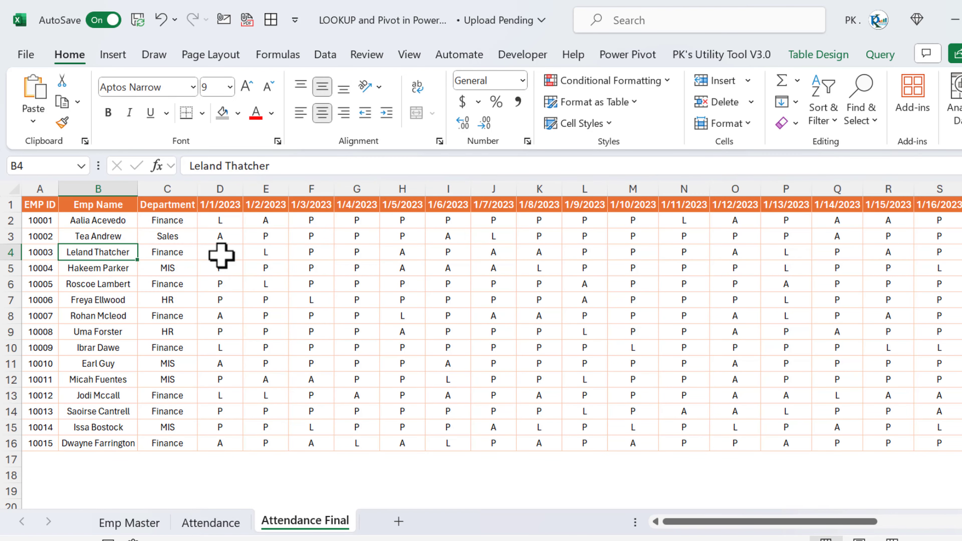
{"action": "left_click_drag", "start_coordinate": [211, 206], "coordinate": [782, 210]}
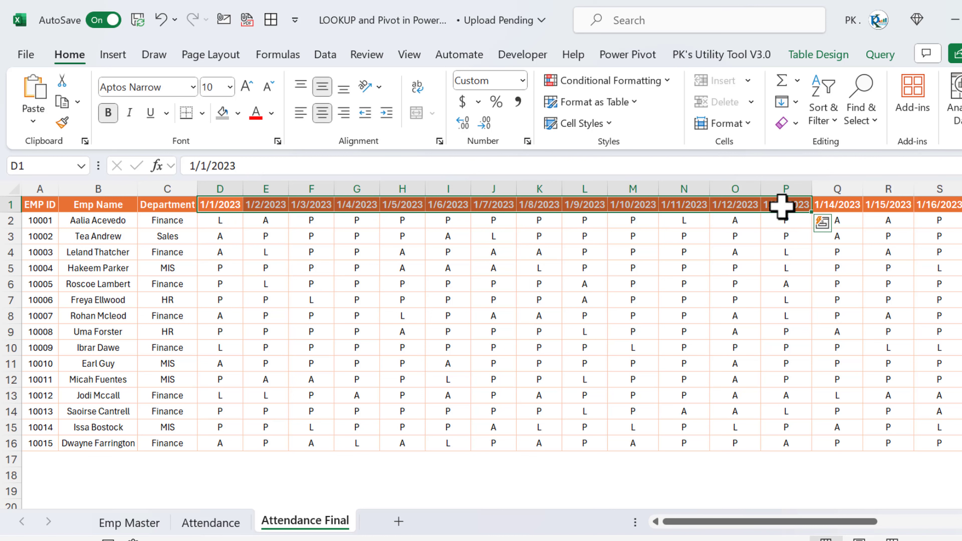
{"action": "left_click_drag", "start_coordinate": [220, 220], "coordinate": [230, 432]}
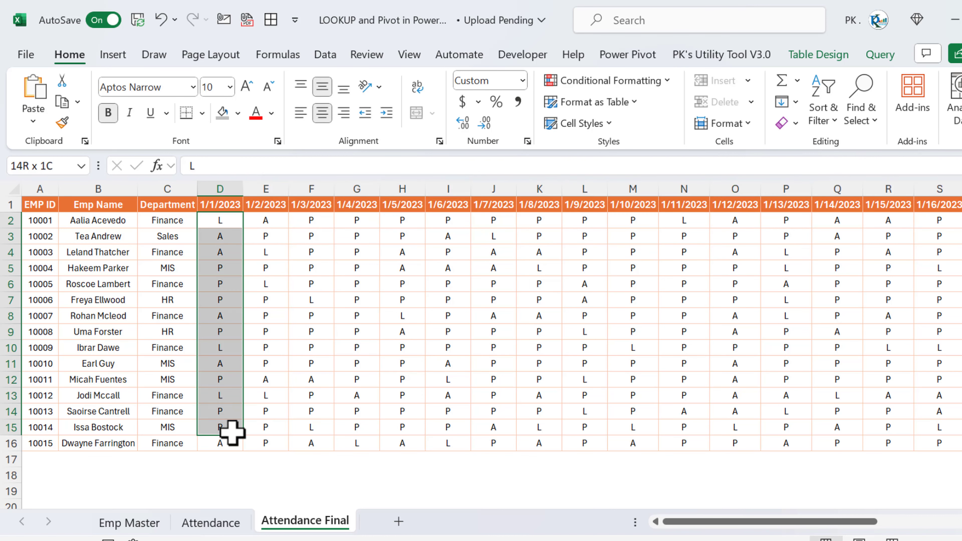
{"action": "left_click", "coordinate": [273, 298]}
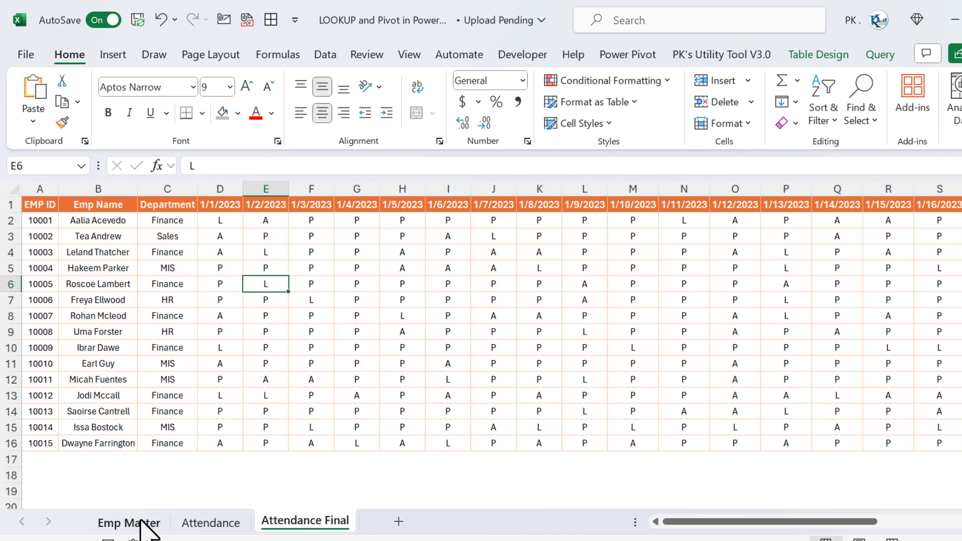
{"action": "left_click", "coordinate": [140, 523]}
{"action": "left_click", "coordinate": [211, 524]}
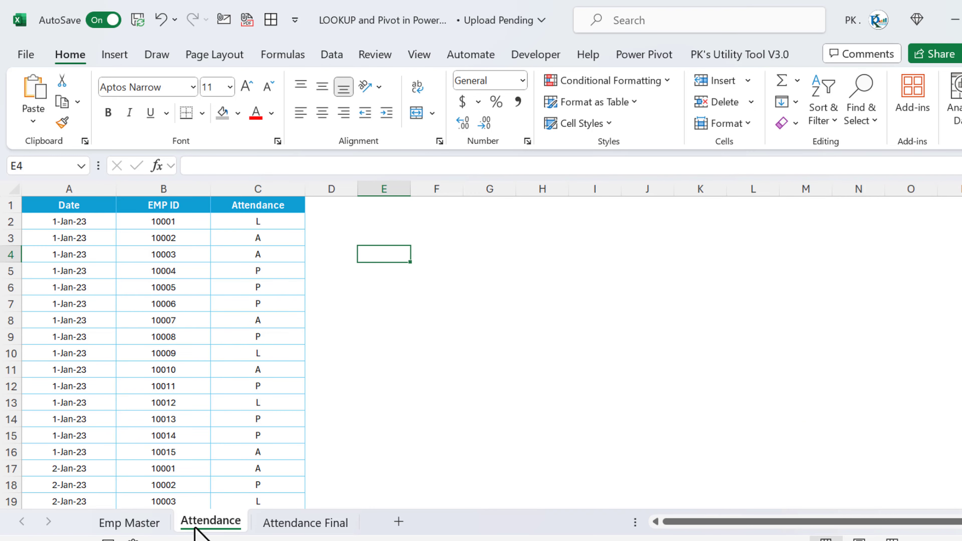
In the Emp Master table, replace the first employee's name and set that employee's department to MIS.
{"action": "left_click", "coordinate": [144, 527]}
{"action": "left_click", "coordinate": [77, 224]}
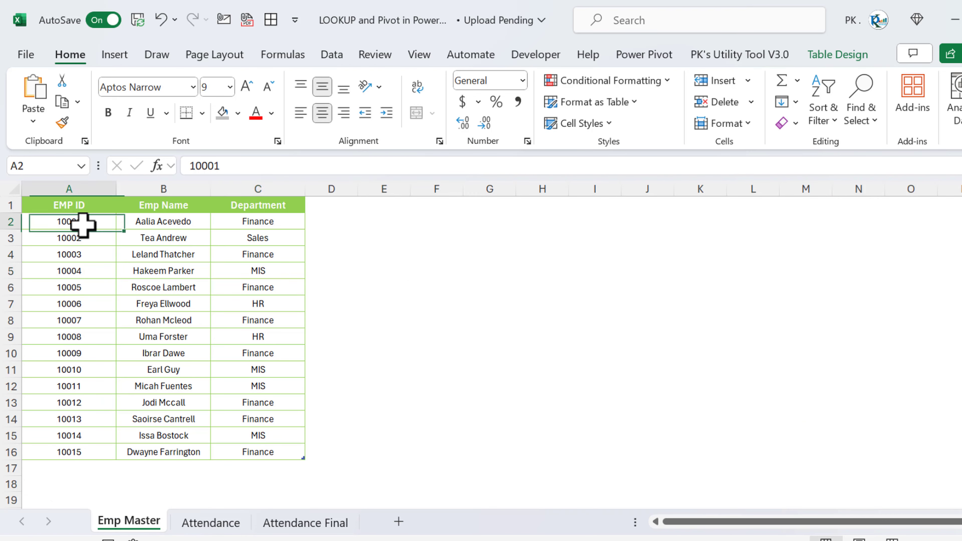
{"action": "left_click", "coordinate": [170, 222]}
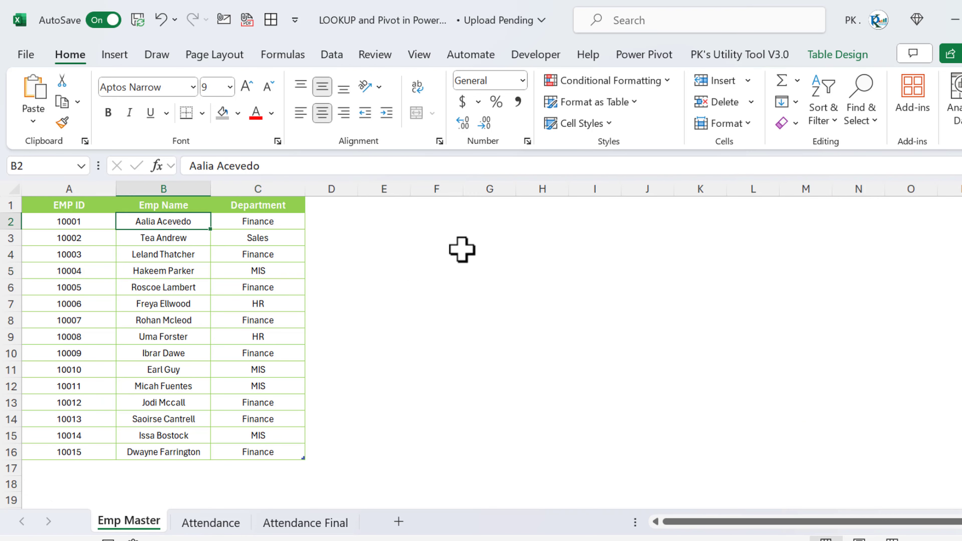
{"action": "type", "text": "PK"}
{"action": "key", "text": "Return"}
{"action": "key", "text": "Up"}
{"action": "key", "text": "Right"}
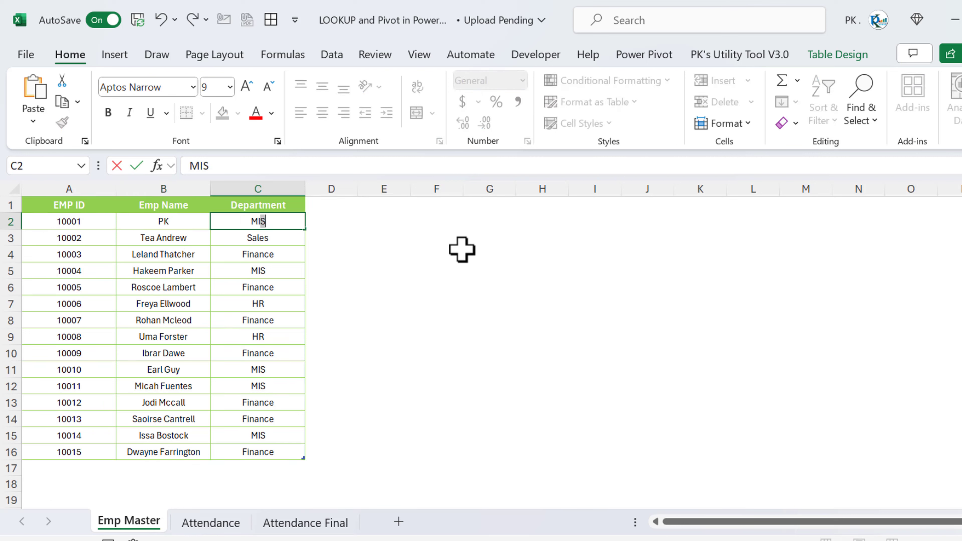
{"action": "key", "text": "Return"}
{"action": "left_click", "coordinate": [82, 218]}
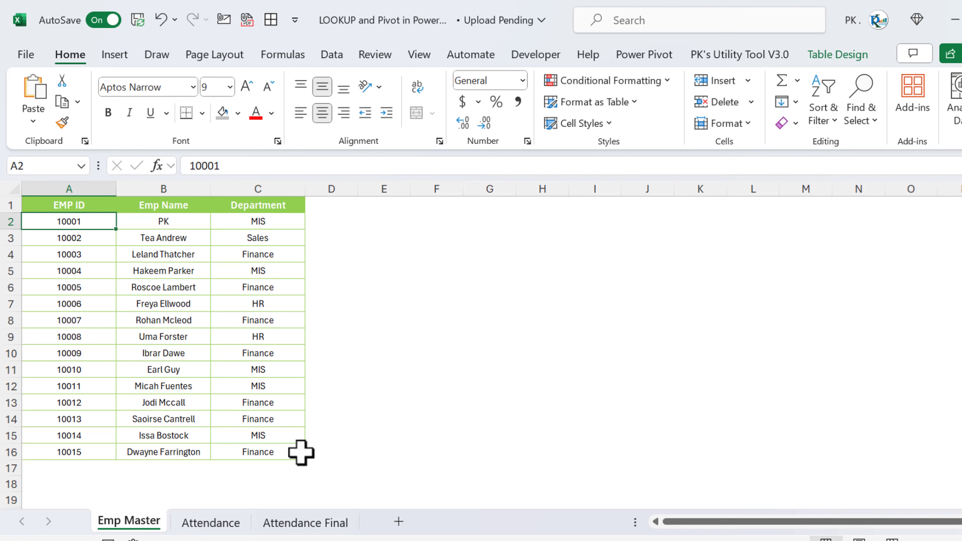
Refresh the query table on the Attendance Final sheet and check the first employee's name and department.
{"action": "left_click", "coordinate": [297, 523]}
{"action": "left_click", "coordinate": [80, 250]}
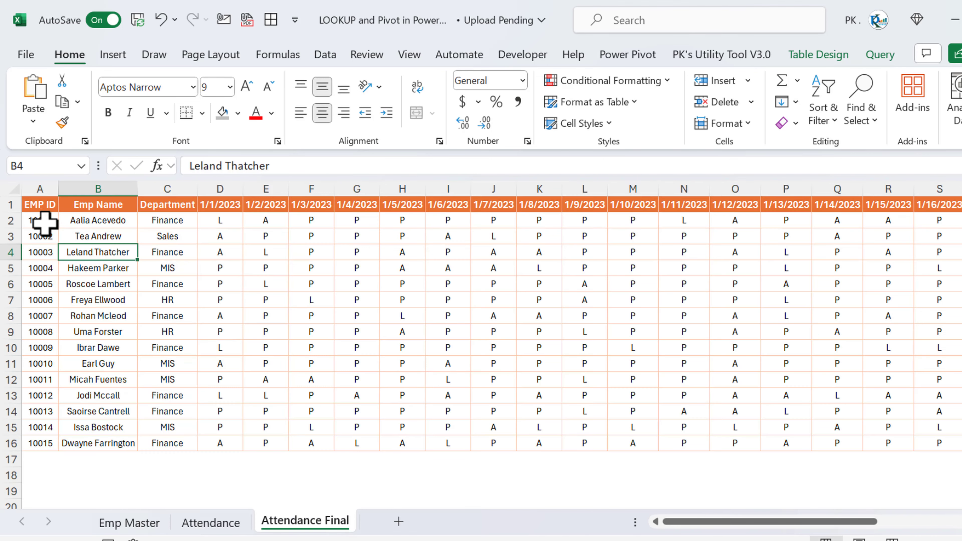
{"action": "left_click_drag", "start_coordinate": [45, 221], "coordinate": [154, 221]}
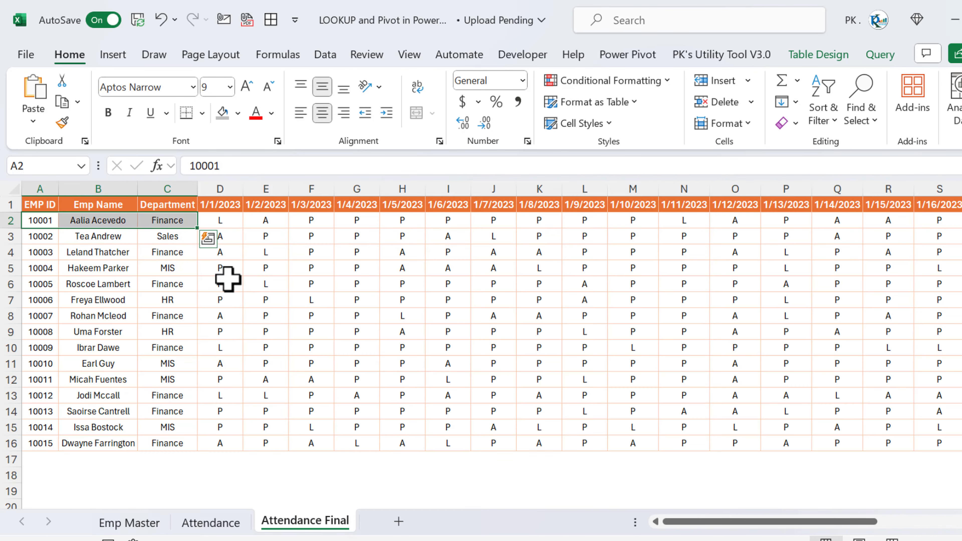
{"action": "left_click", "coordinate": [229, 269]}
{"action": "right_click", "coordinate": [230, 269]}
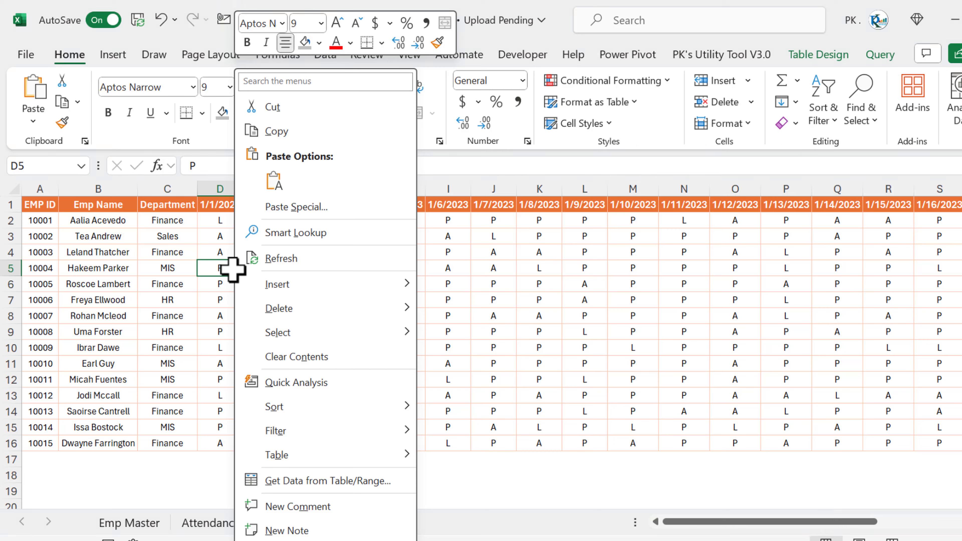
{"action": "left_click", "coordinate": [298, 259]}
{"action": "left_click", "coordinate": [578, 353]}
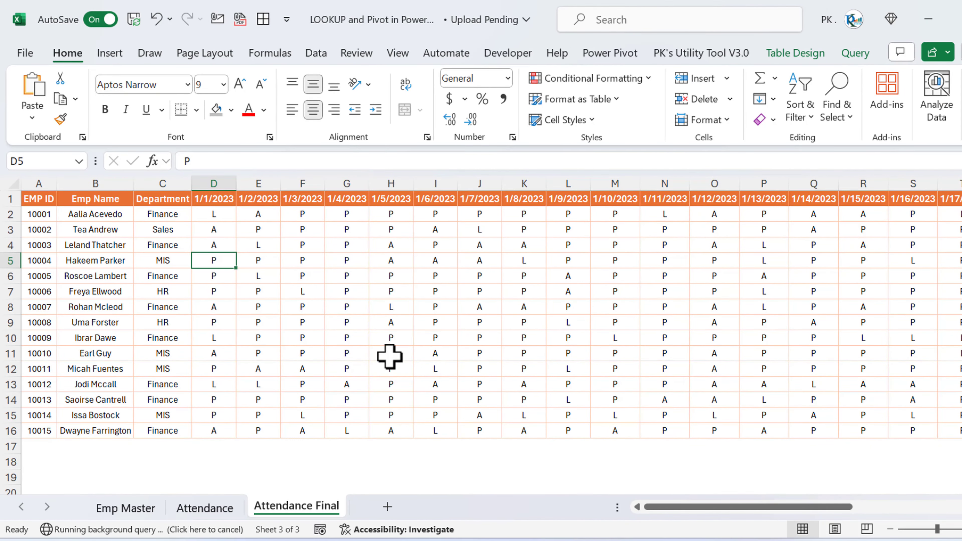
{"action": "left_click", "coordinate": [44, 215]}
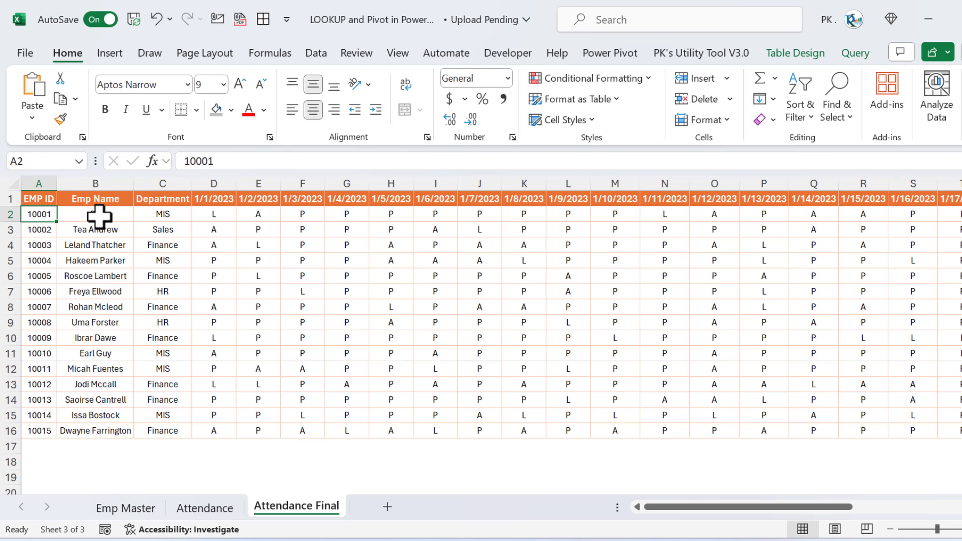
{"action": "left_click_drag", "start_coordinate": [99, 215], "coordinate": [169, 215]}
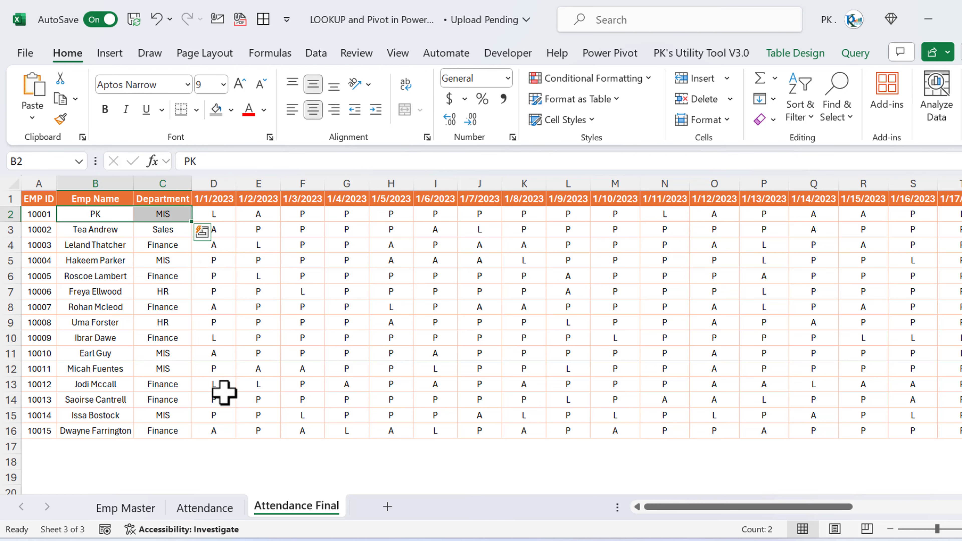
Filter the Attendance table by EMP ID so only the first employee's records are listed.
{"action": "left_click", "coordinate": [223, 512]}
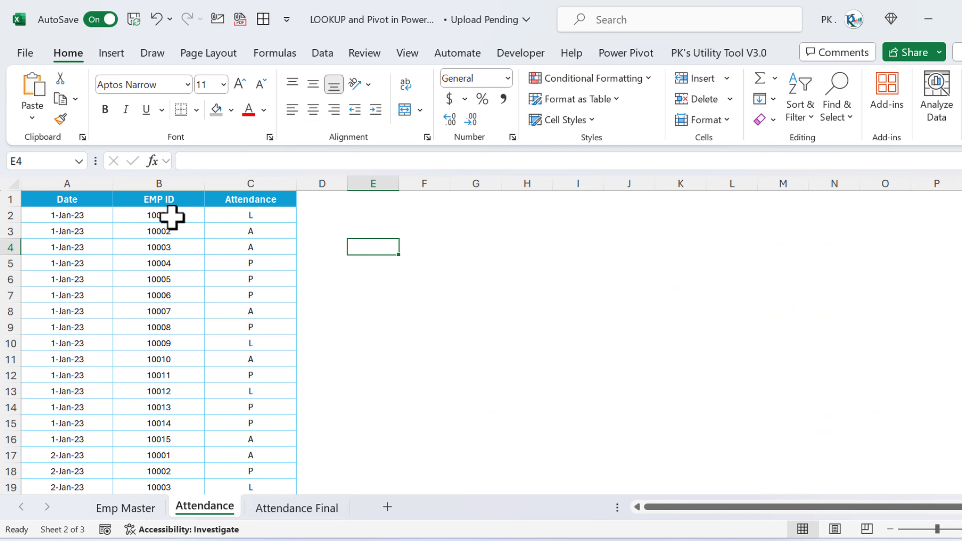
{"action": "left_click", "coordinate": [162, 201]}
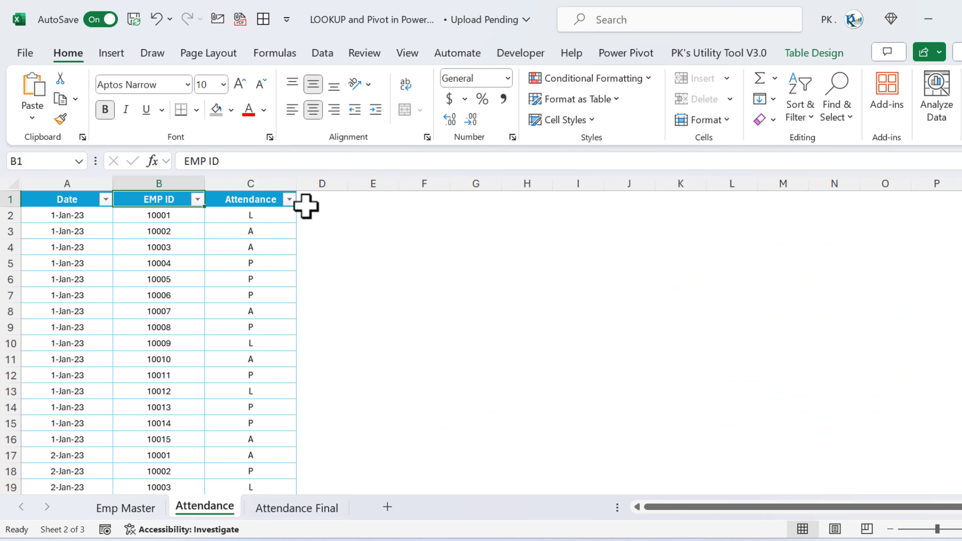
{"action": "key", "text": "alt+Down"}
{"action": "key", "text": "Down"}
{"action": "key", "text": "Down"}
{"action": "key", "text": "Down"}
{"action": "key", "text": "Down"}
{"action": "key", "text": "Down"}
{"action": "key", "text": "Down"}
{"action": "key", "text": "Down"}
{"action": "key", "text": "Down"}
{"action": "key", "text": "Up"}
{"action": "key", "text": "space"}
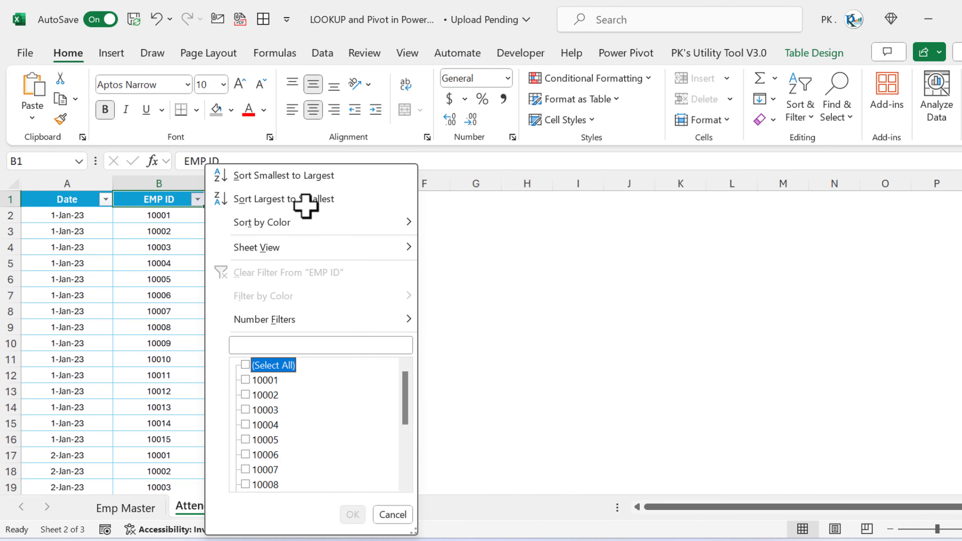
{"action": "key", "text": "Down"}
{"action": "key", "text": "space"}
{"action": "key", "text": "Return"}
Set the filtered employee's attendance to P for 1-Jan-23 through 10-Jan-23.
{"action": "key", "text": "Right"}
{"action": "key", "text": "Down"}
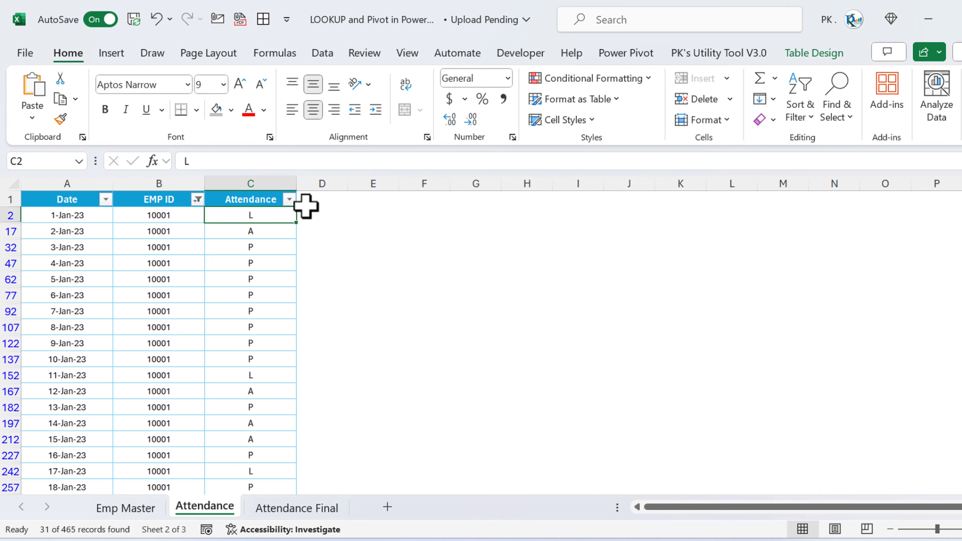
{"action": "type", "text": "P"}
{"action": "key", "text": "Return"}
{"action": "key", "text": "Up"}
{"action": "key", "text": "shift+Down"}
{"action": "key", "text": "shift+Down"}
{"action": "key", "text": "shift+Down"}
{"action": "key", "text": "shift+Down"}
{"action": "key", "text": "shift+Down"}
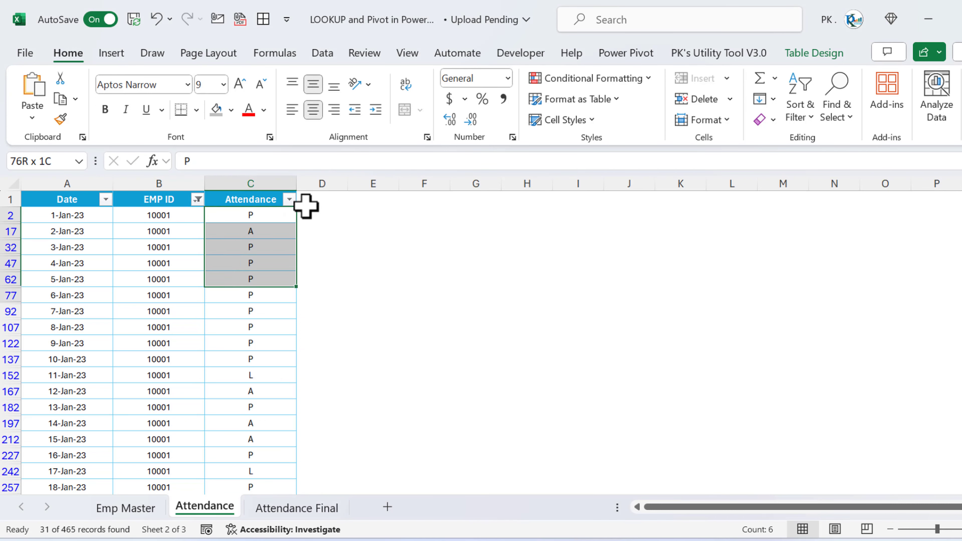
{"action": "key", "text": "shift+Down"}
{"action": "key", "text": "shift+Down"}
{"action": "key", "text": "shift+Down"}
{"action": "key", "text": "shift+Down"}
{"action": "key", "text": "shift+Down"}
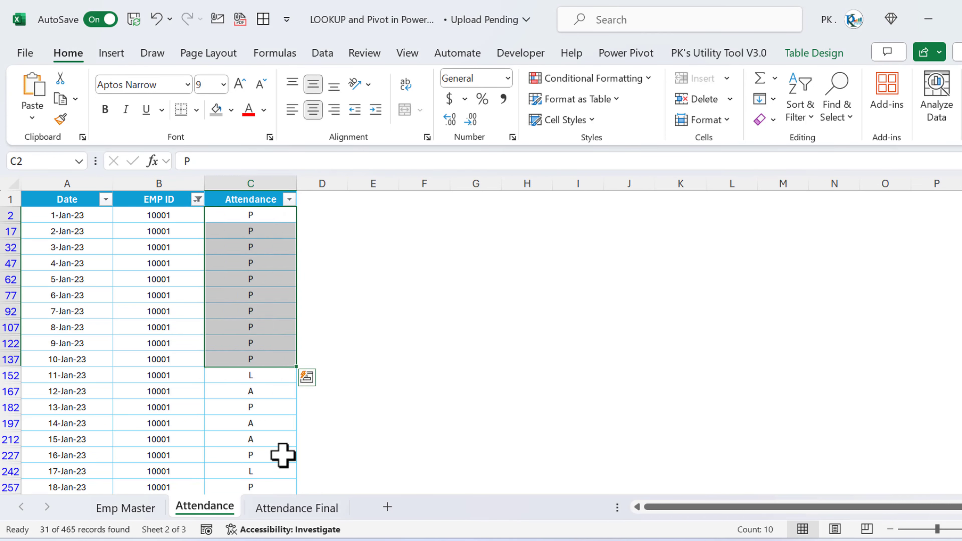
Refresh the Attendance Final table again and check the first employee's attendance for 1/1/2023 through 1/10/2023.
{"action": "left_click", "coordinate": [294, 508]}
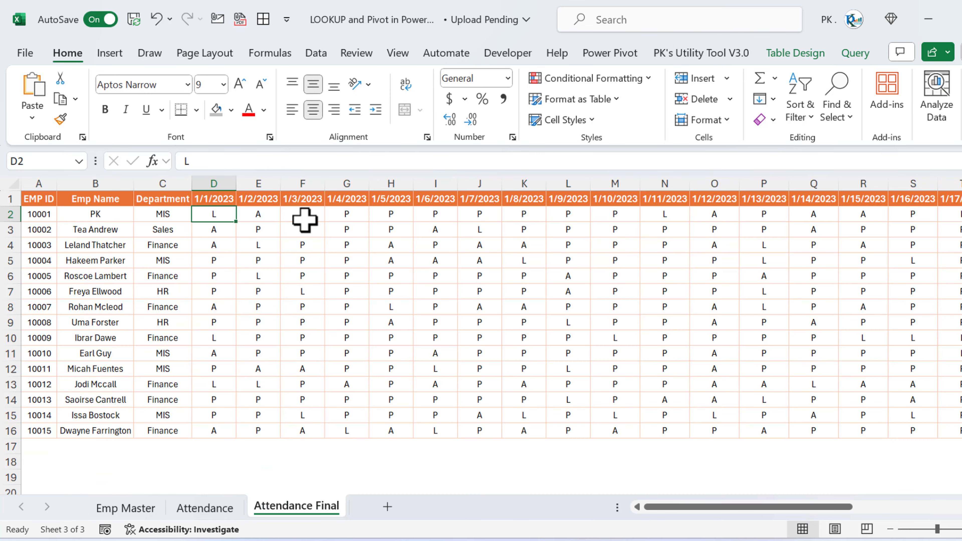
{"action": "left_click_drag", "start_coordinate": [228, 214], "coordinate": [254, 214]}
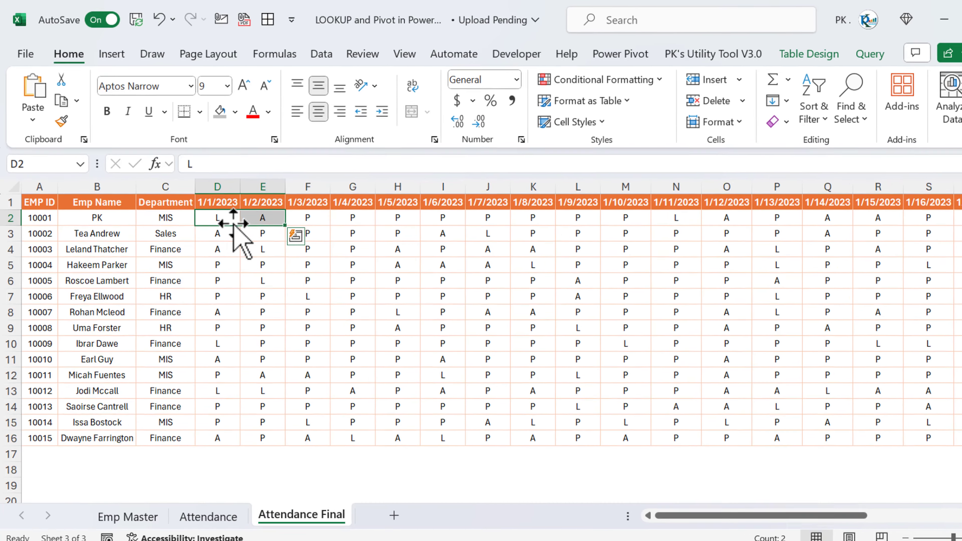
{"action": "left_click", "coordinate": [232, 258]}
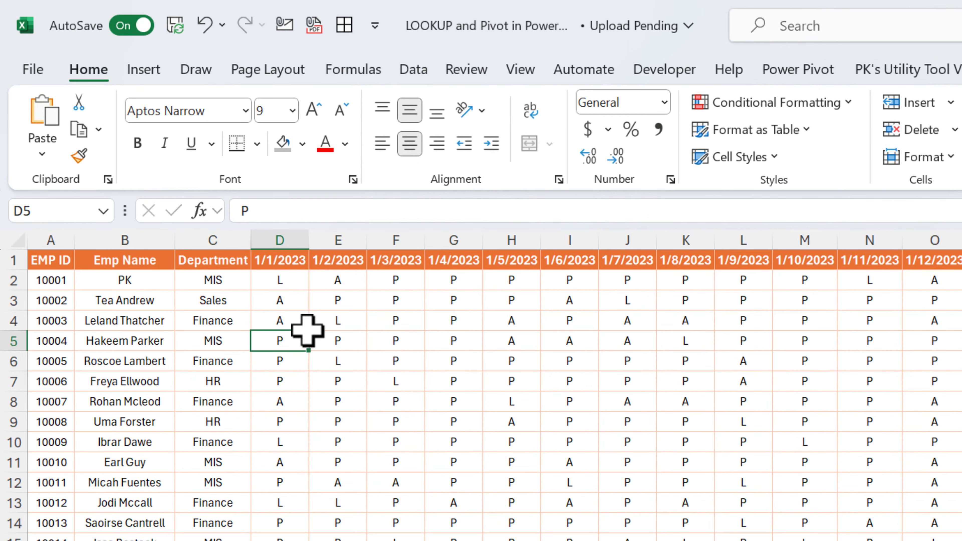
{"action": "right_click", "coordinate": [308, 330]}
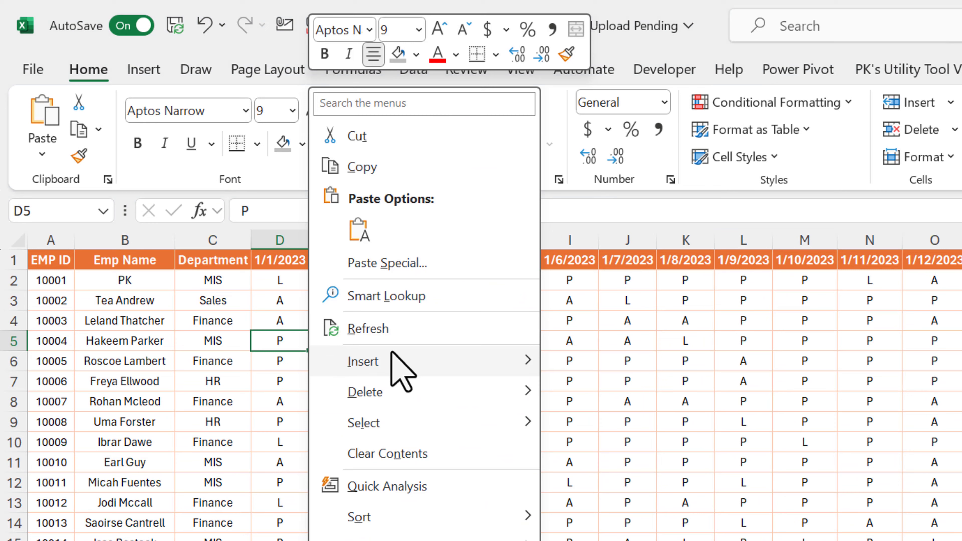
{"action": "left_click", "coordinate": [397, 329]}
{"action": "left_click_drag", "start_coordinate": [286, 276], "coordinate": [795, 281]}
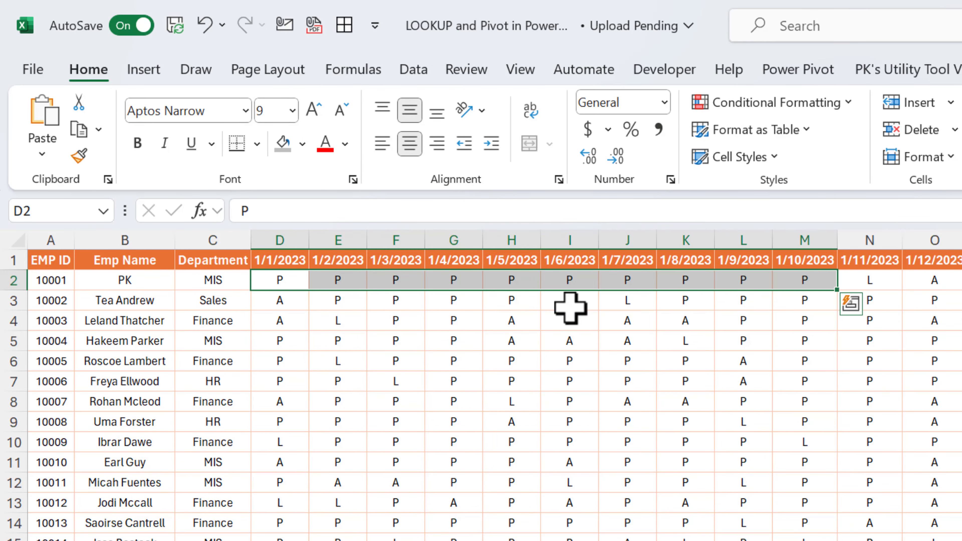
{"action": "left_click_drag", "start_coordinate": [113, 281], "coordinate": [395, 280]}
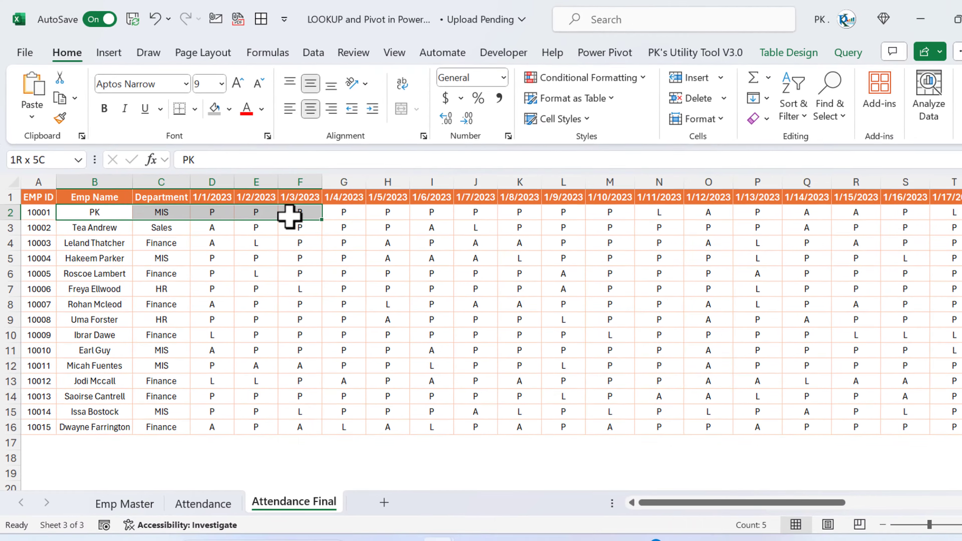
{"action": "left_click_drag", "start_coordinate": [289, 216], "coordinate": [290, 215]}
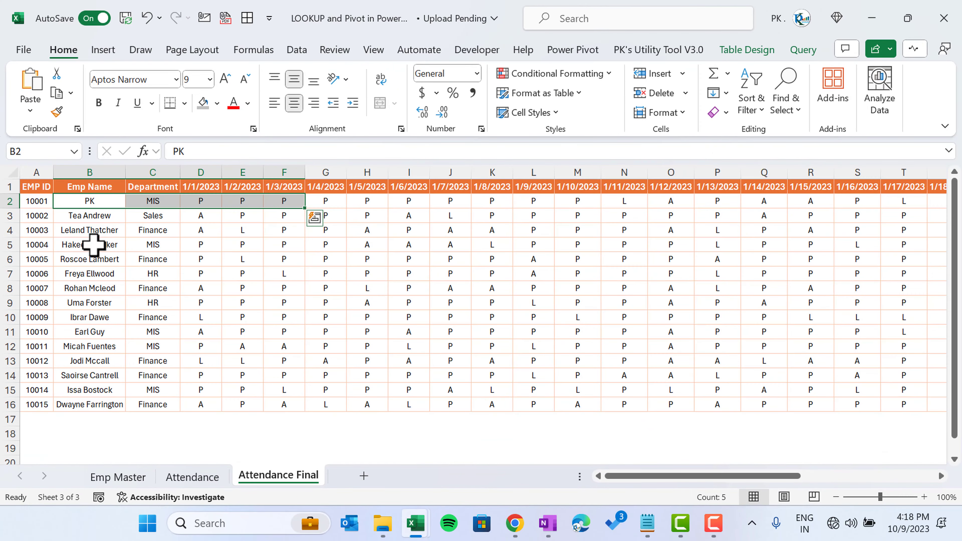
{"action": "left_click", "coordinate": [203, 260]}
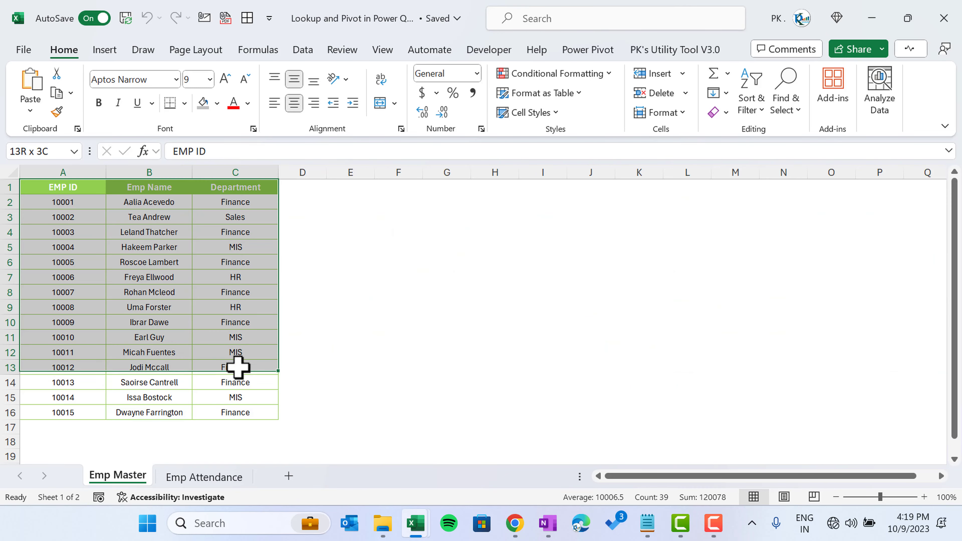
Look over the whole Emp Master table, A1:C16, in the Lookup and Pivot in Power Q... workbook.
{"action": "left_click_drag", "start_coordinate": [236, 367], "coordinate": [227, 417]}
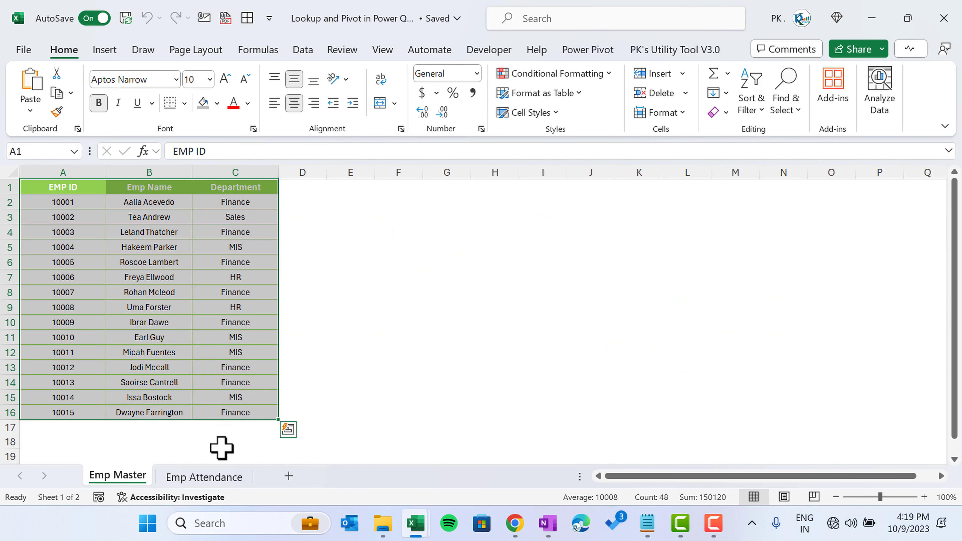
Look over the Emp Attendance sheet and then the whole Emp Master range, A1:C16.
{"action": "left_click", "coordinate": [204, 476]}
{"action": "left_click", "coordinate": [183, 232]}
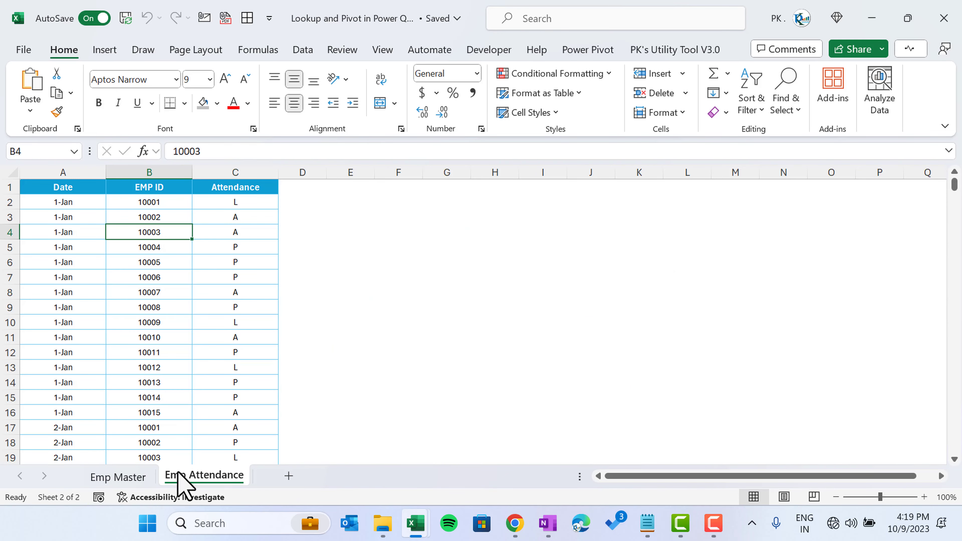
{"action": "left_click", "coordinate": [133, 465]}
{"action": "left_click", "coordinate": [148, 214]}
{"action": "left_click_drag", "start_coordinate": [47, 187], "coordinate": [230, 407]}
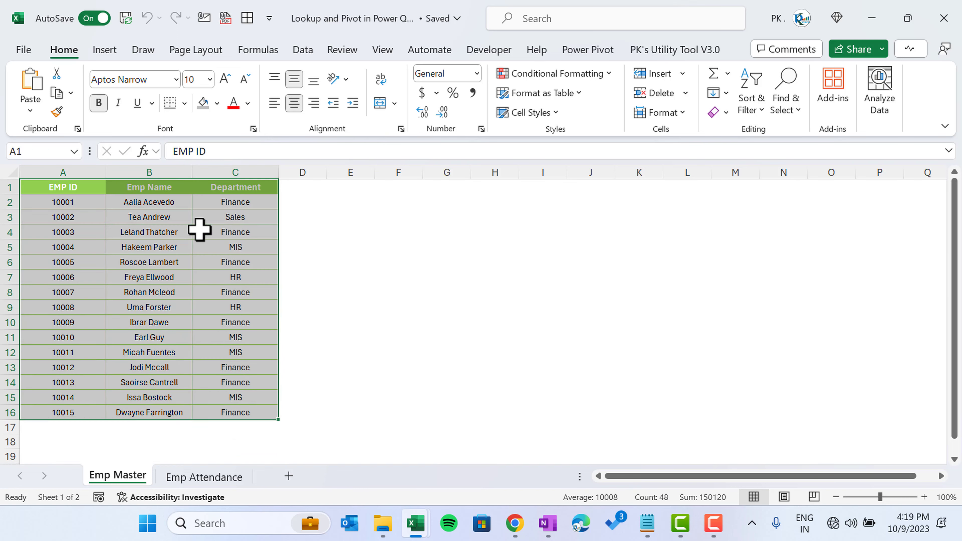
Convert the Emp Master data range A1:C16 into a table with headers.
{"action": "left_click", "coordinate": [182, 215]}
{"action": "key", "text": "ctrl+a"}
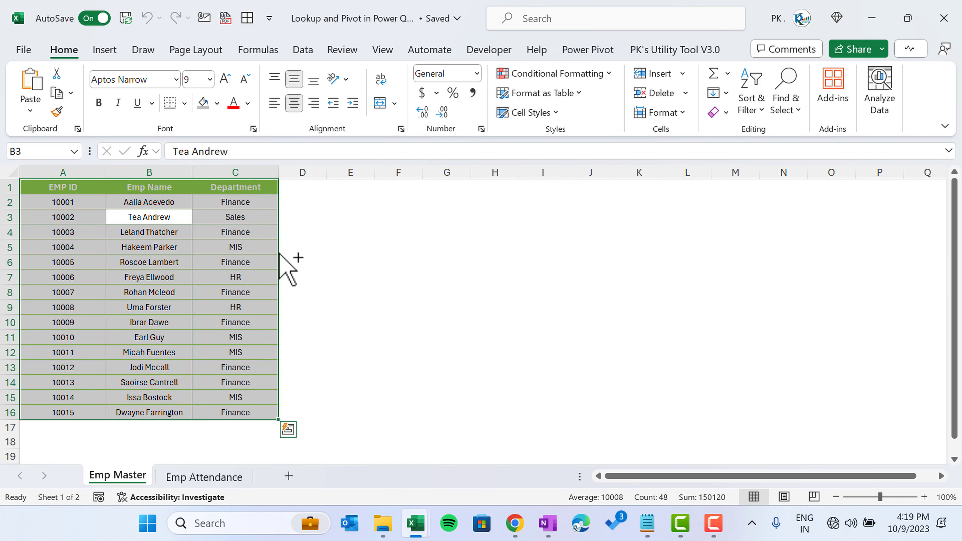
{"action": "key", "text": "ctrl+t"}
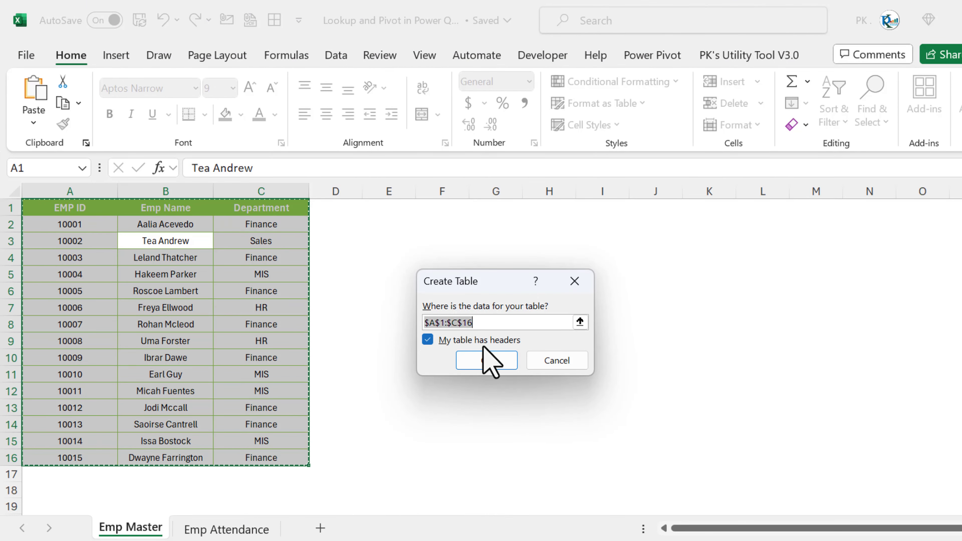
{"action": "left_click", "coordinate": [495, 361]}
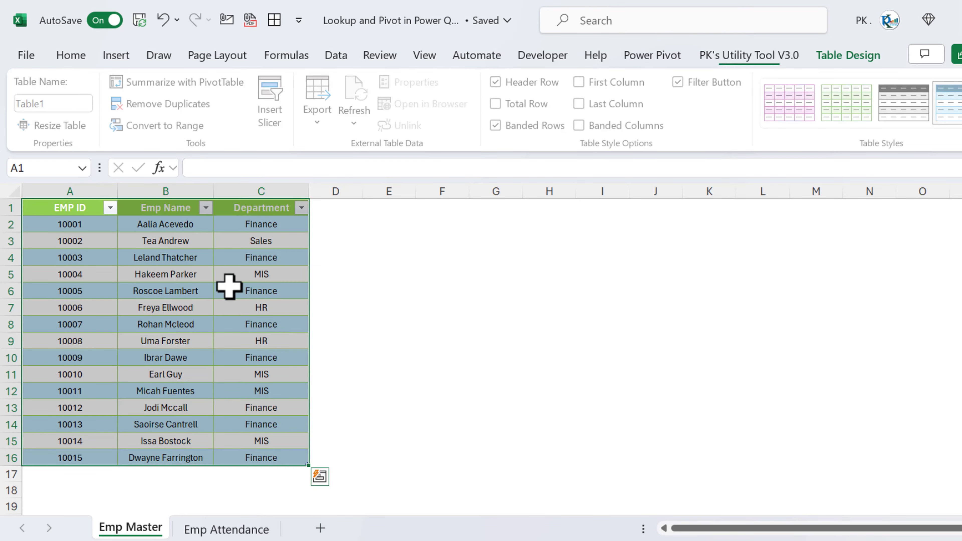
{"action": "left_click", "coordinate": [242, 258]}
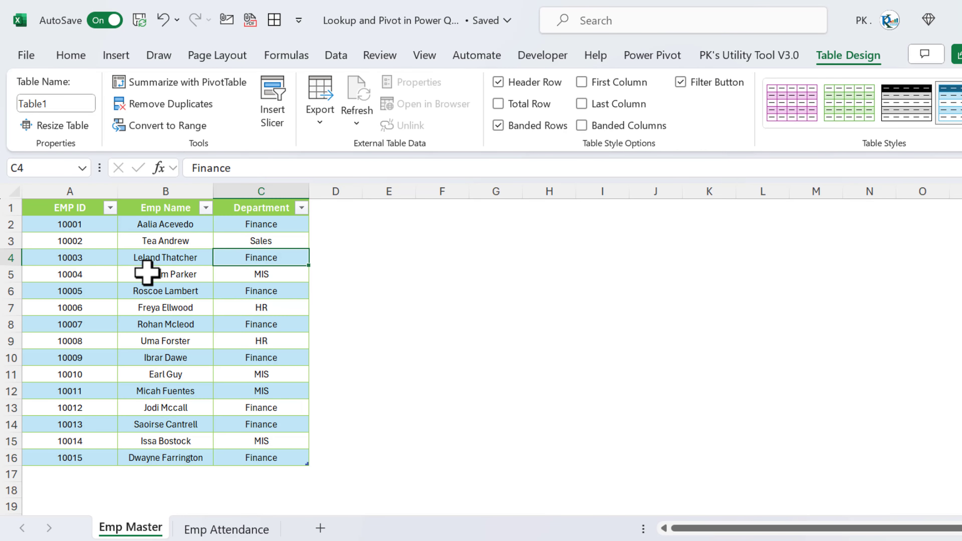
Name the employee table Emp_Master and turn off its banded rows and filter buttons.
{"action": "left_click", "coordinate": [57, 103]}
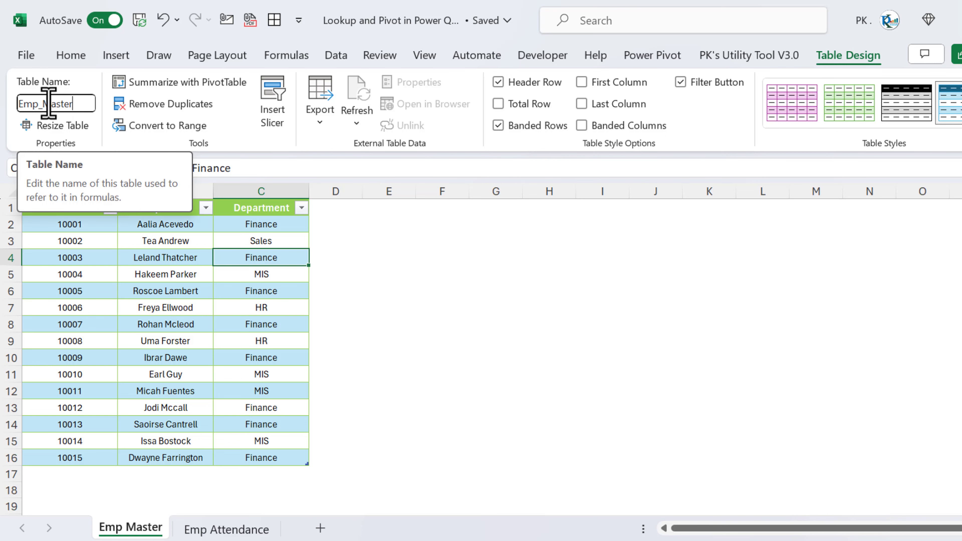
{"action": "key", "text": "Return"}
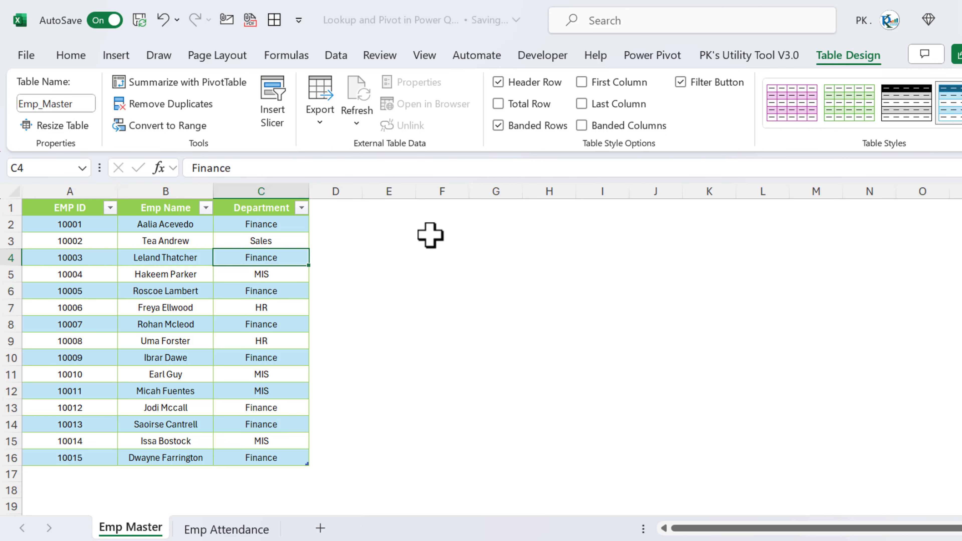
{"action": "left_click", "coordinate": [524, 126]}
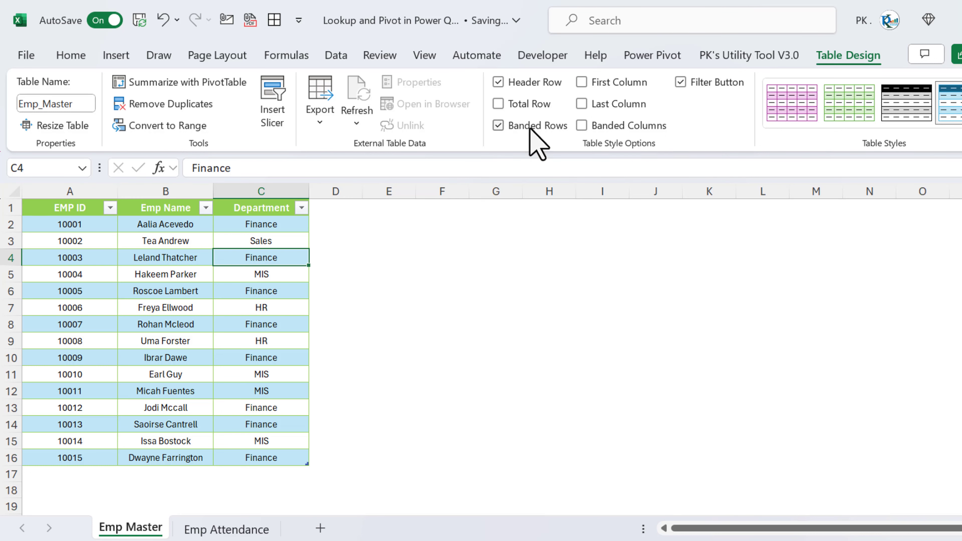
{"action": "key", "text": "ctrl+space"}
{"action": "left_click", "coordinate": [681, 83]}
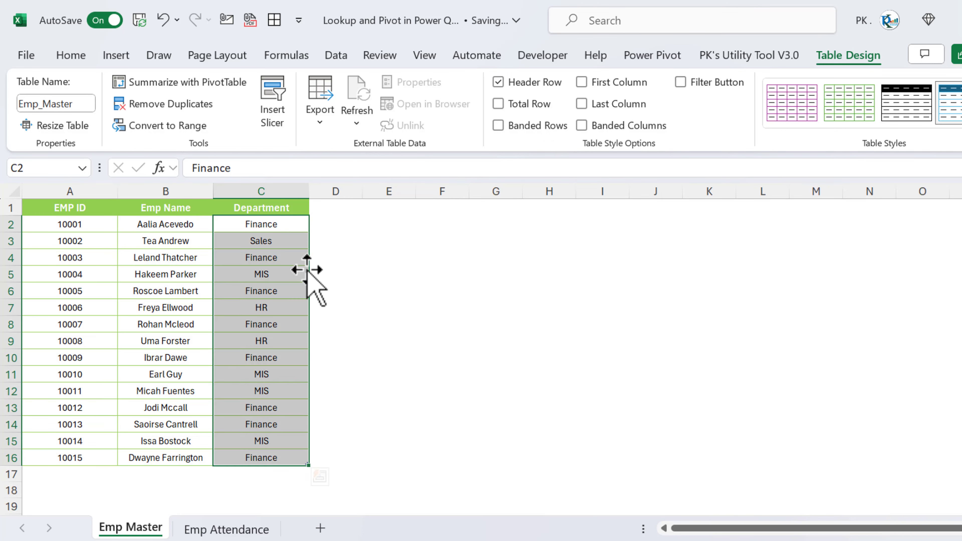
{"action": "left_click", "coordinate": [277, 245]}
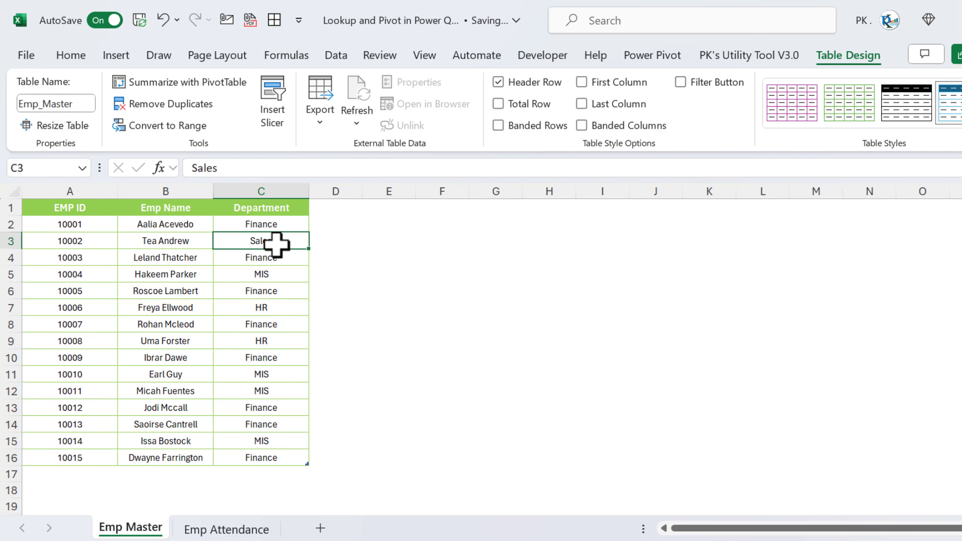
Convert the data range A1:C466 on the Emp Attendance sheet into a table with headers.
{"action": "left_click", "coordinate": [226, 529]}
{"action": "key", "text": "ctrl+a"}
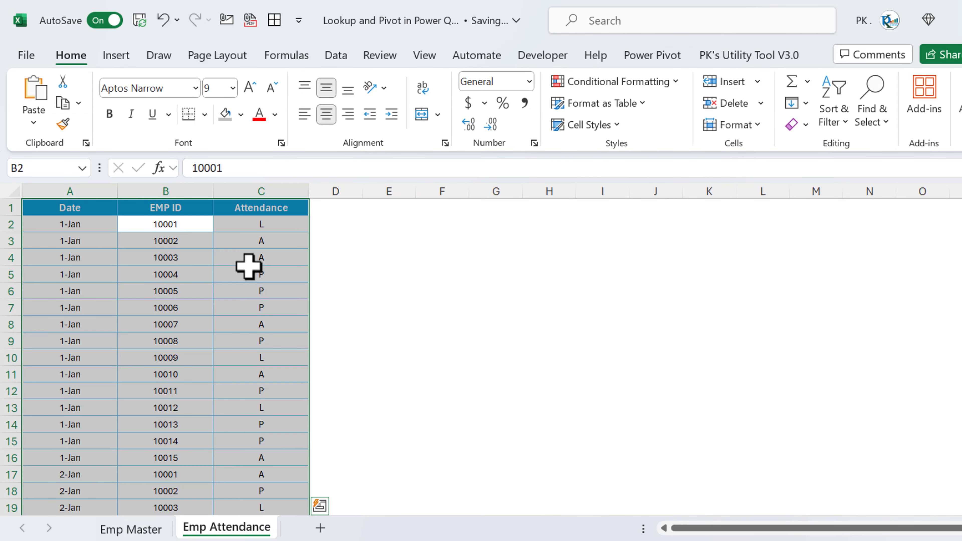
{"action": "key", "text": "ctrl+t"}
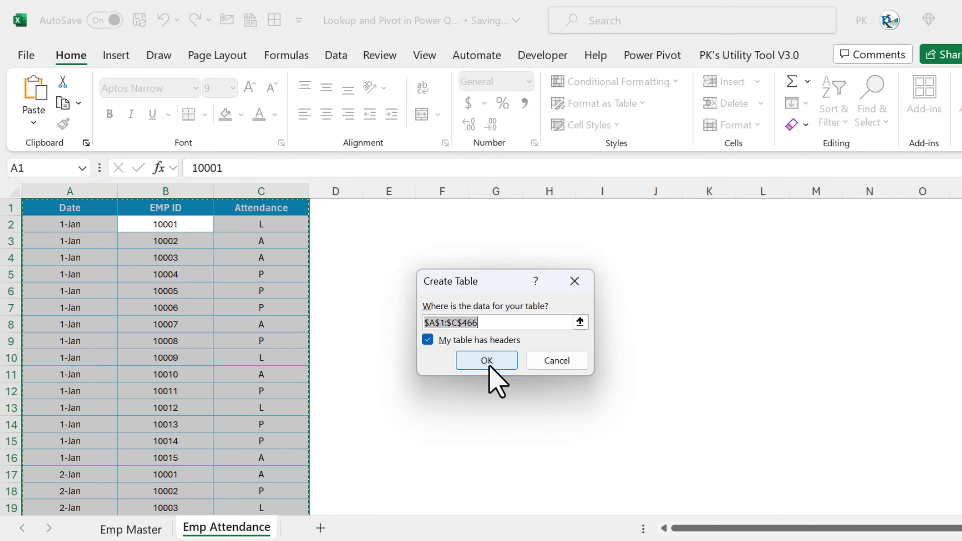
{"action": "left_click", "coordinate": [490, 366]}
{"action": "left_click", "coordinate": [261, 251]}
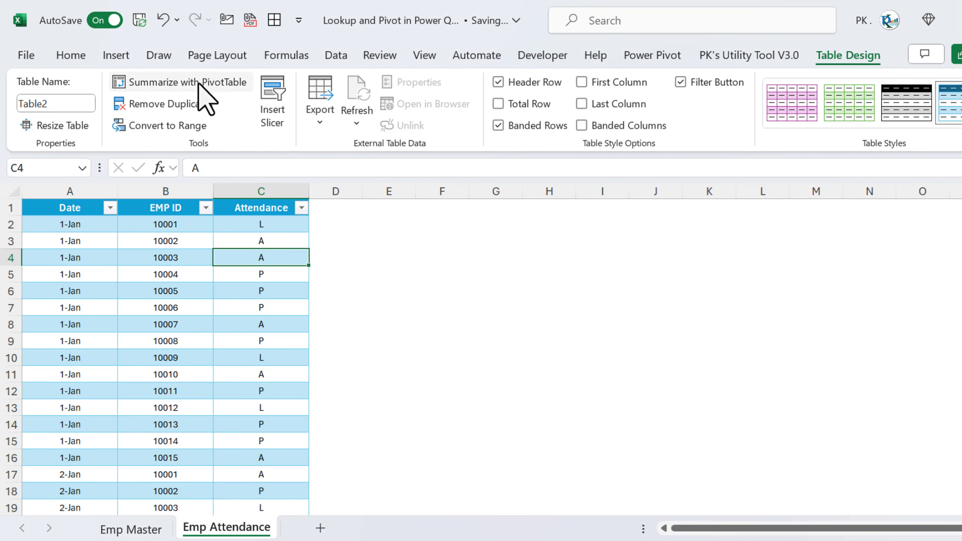
Name the attendance table Emp_Attendance and turn off its banded rows and filter buttons.
{"action": "left_click", "coordinate": [39, 101]}
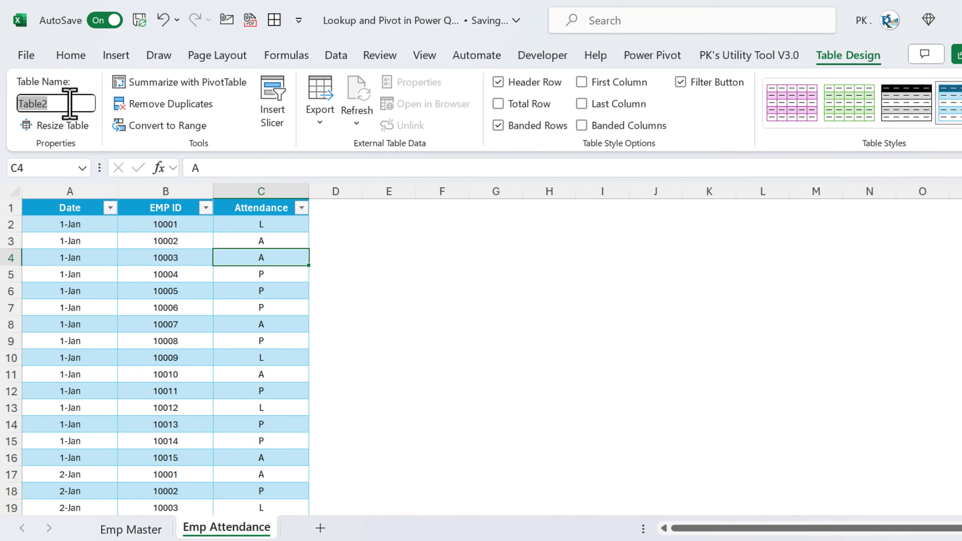
{"action": "type", "text": "Emp_Attendance"}
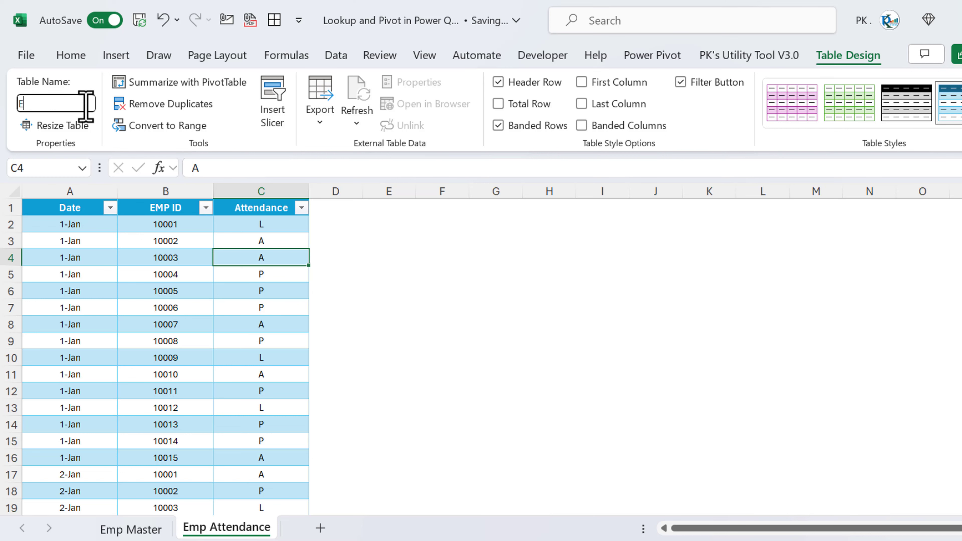
{"action": "left_click", "coordinate": [500, 125]}
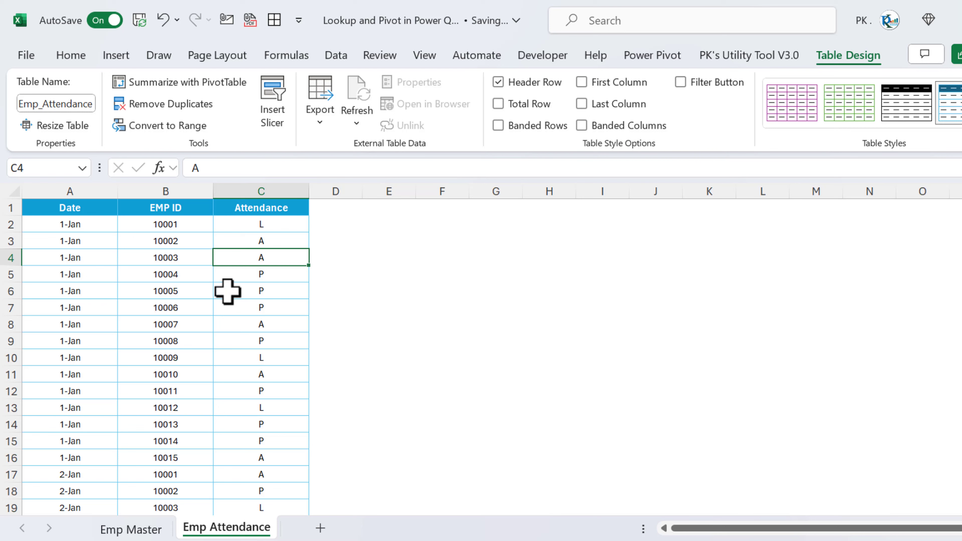
Create a Power Query query from the Emp_Master table on the Emp Master sheet.
{"action": "left_click", "coordinate": [125, 528]}
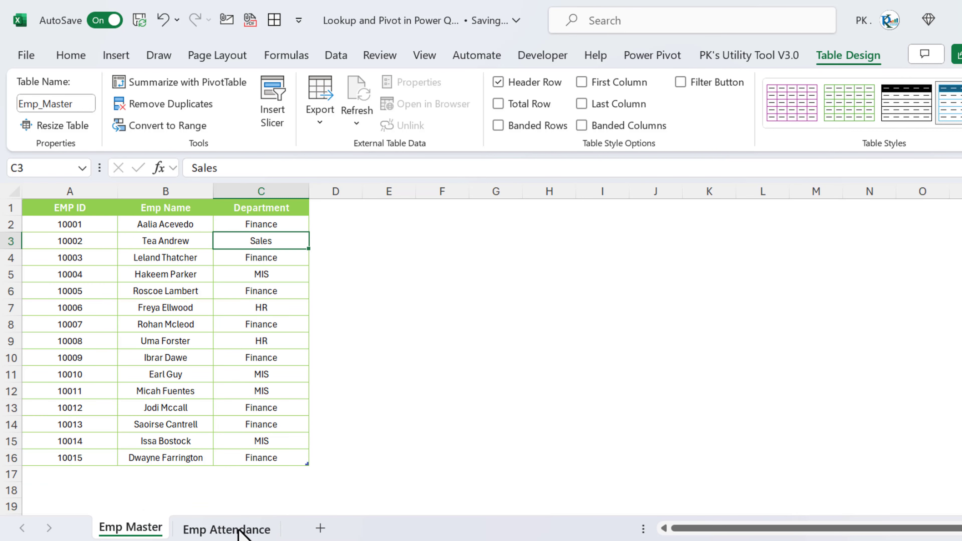
{"action": "left_click", "coordinate": [239, 531]}
{"action": "left_click", "coordinate": [128, 528]}
{"action": "key", "text": "Up"}
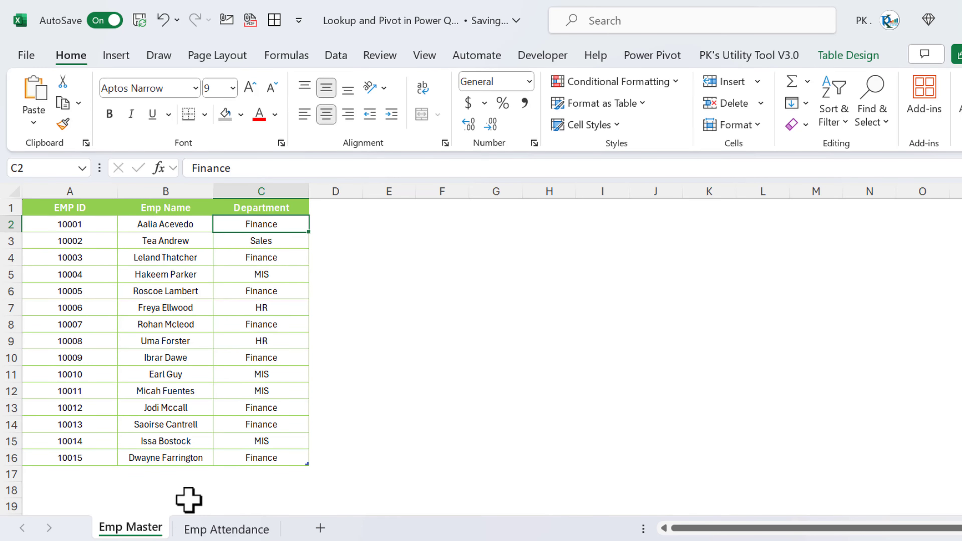
{"action": "left_click", "coordinate": [171, 277]}
{"action": "left_click", "coordinate": [90, 227]}
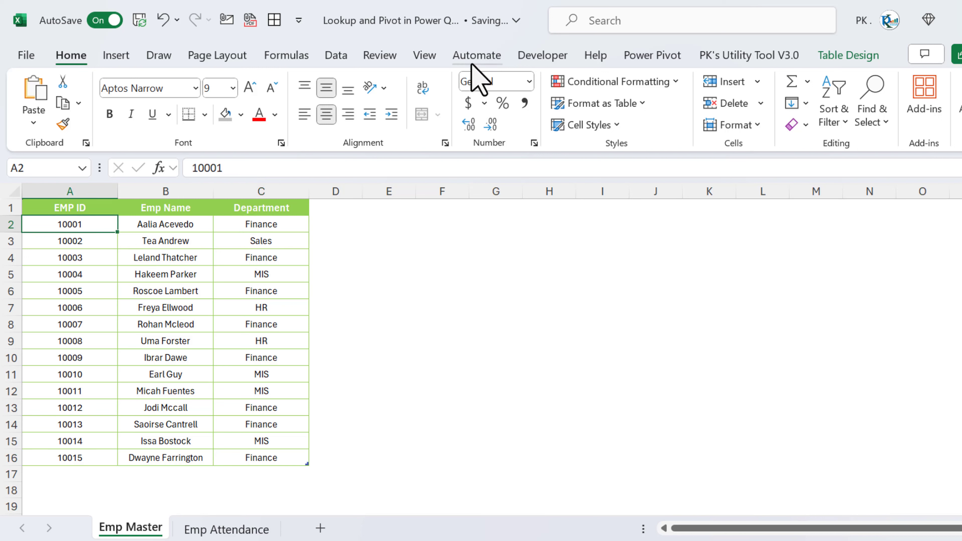
{"action": "left_click", "coordinate": [336, 56]}
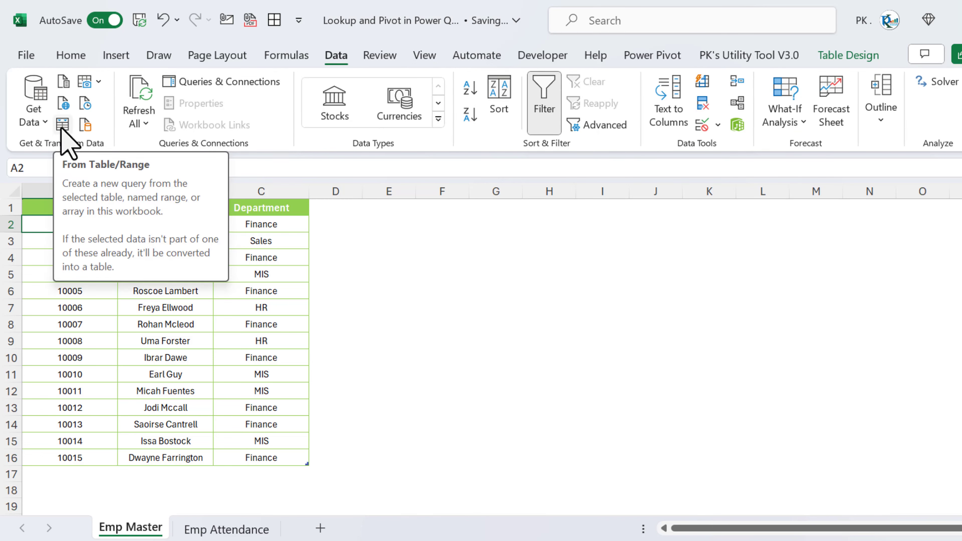
{"action": "left_click", "coordinate": [41, 122]}
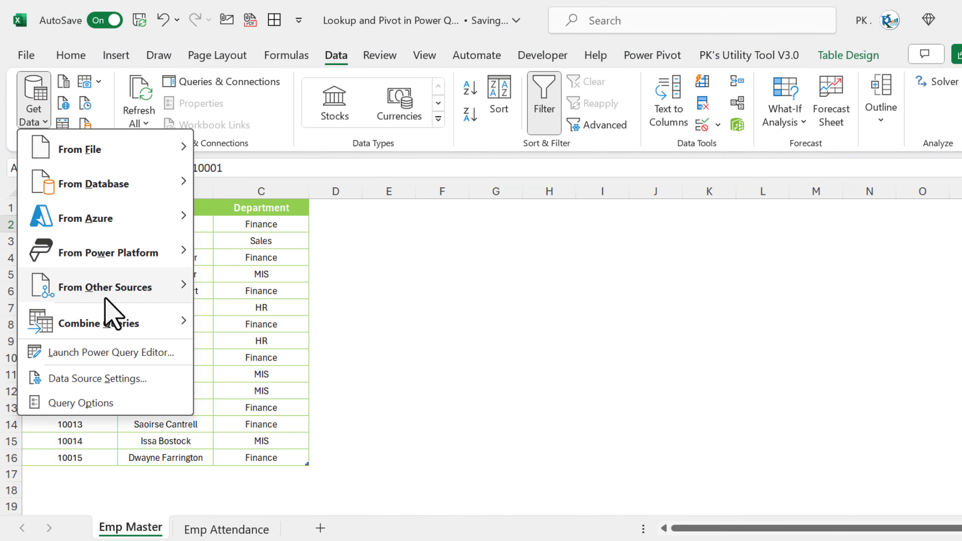
{"action": "mouse_move", "coordinate": [98, 299]}
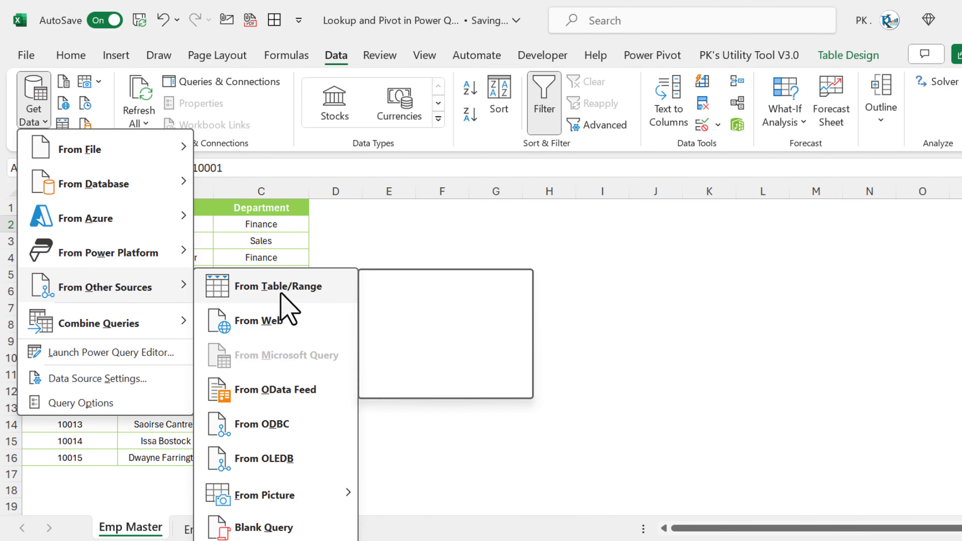
{"action": "left_click", "coordinate": [297, 291]}
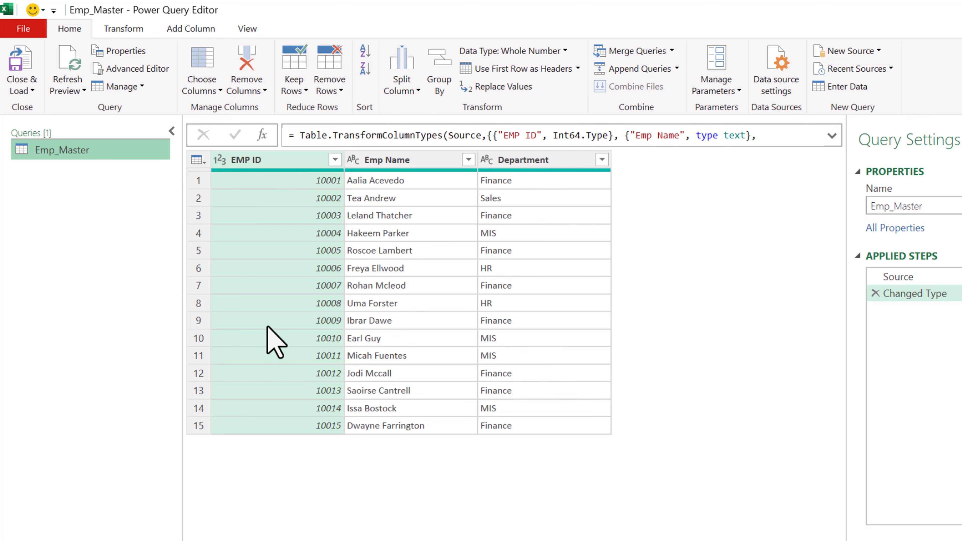
Close the query editor and load the Emp_Master query as Only Create Connection.
{"action": "left_click", "coordinate": [32, 91]}
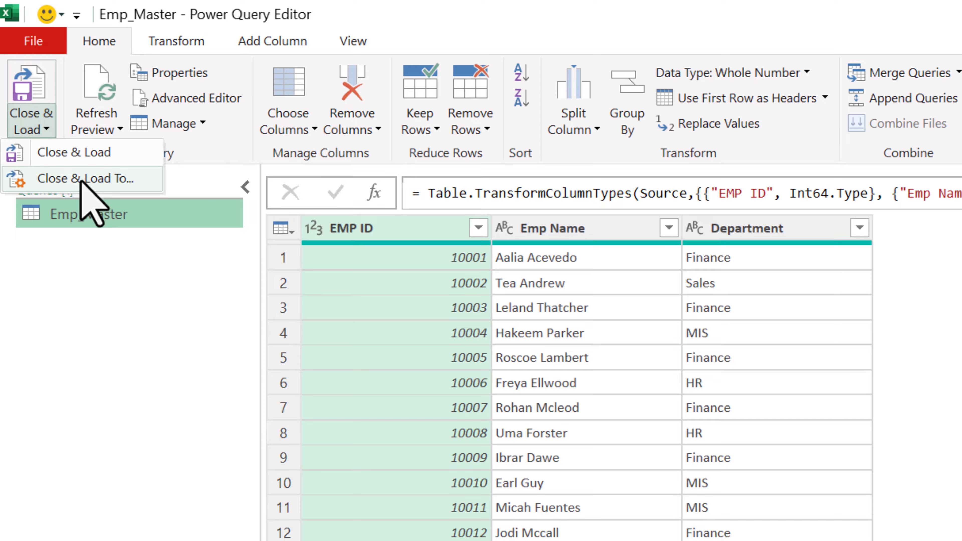
{"action": "left_click", "coordinate": [83, 179]}
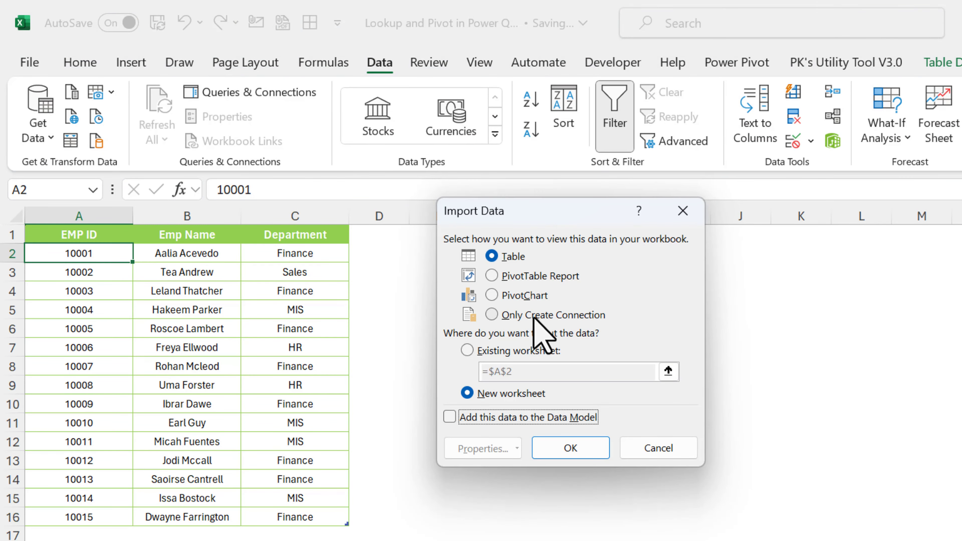
{"action": "left_click", "coordinate": [583, 318]}
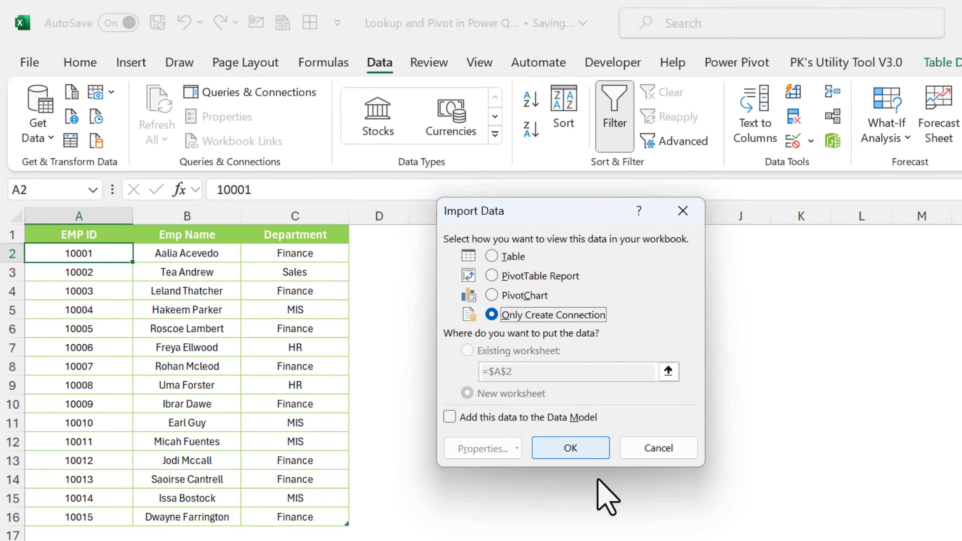
{"action": "left_click", "coordinate": [570, 448]}
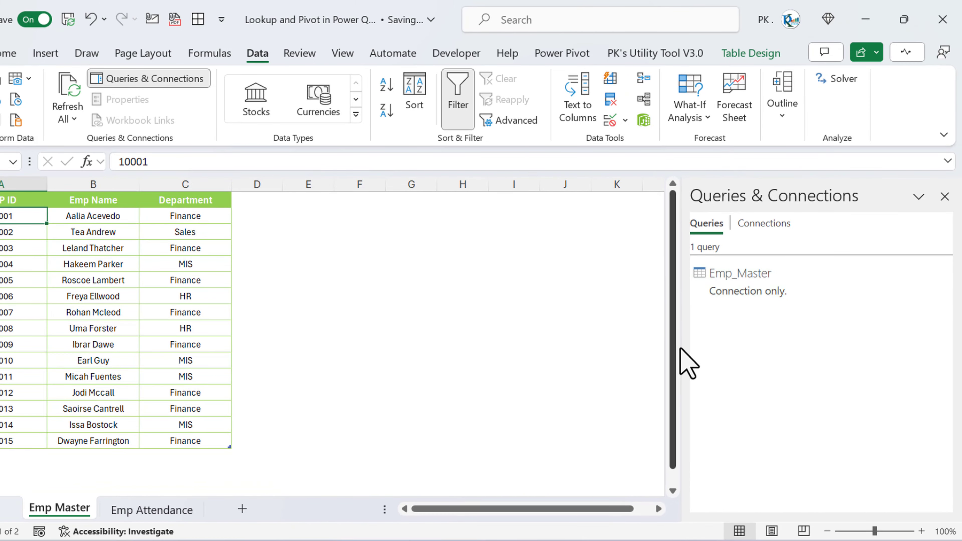
{"action": "mouse_move", "coordinate": [763, 295]}
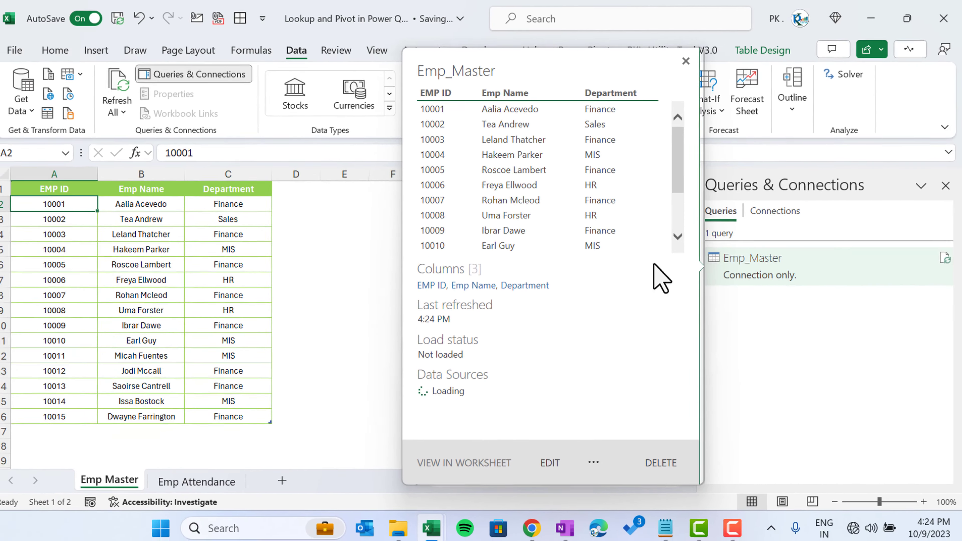
{"action": "left_click", "coordinate": [180, 276]}
Create a Power Query query from the Emp_Attendance table on the Emp Attendance sheet.
{"action": "left_click", "coordinate": [214, 478]}
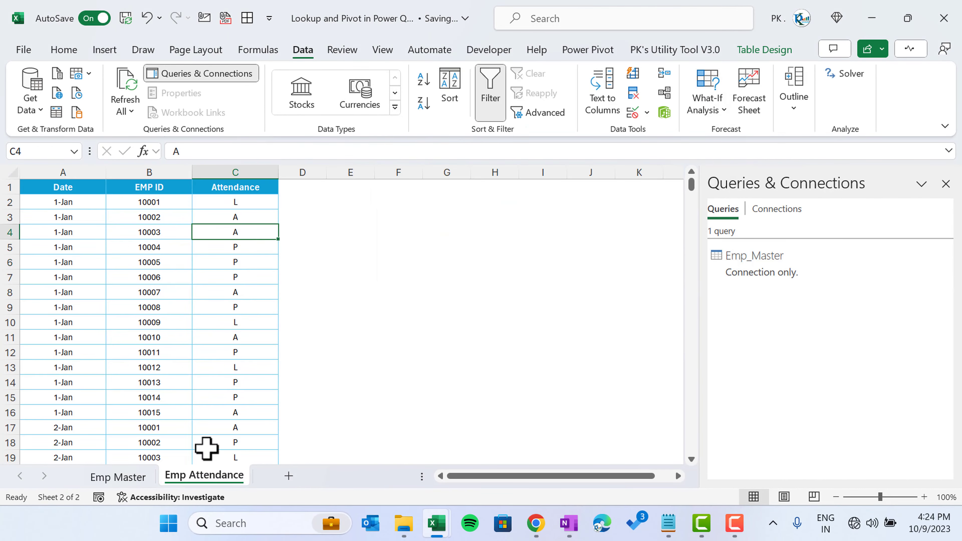
{"action": "left_click", "coordinate": [158, 234]}
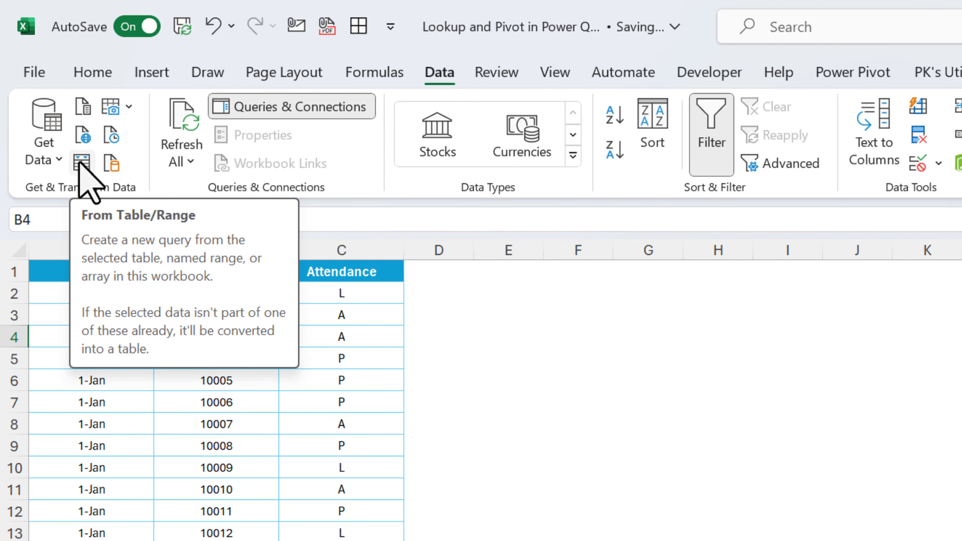
{"action": "left_click", "coordinate": [81, 163]}
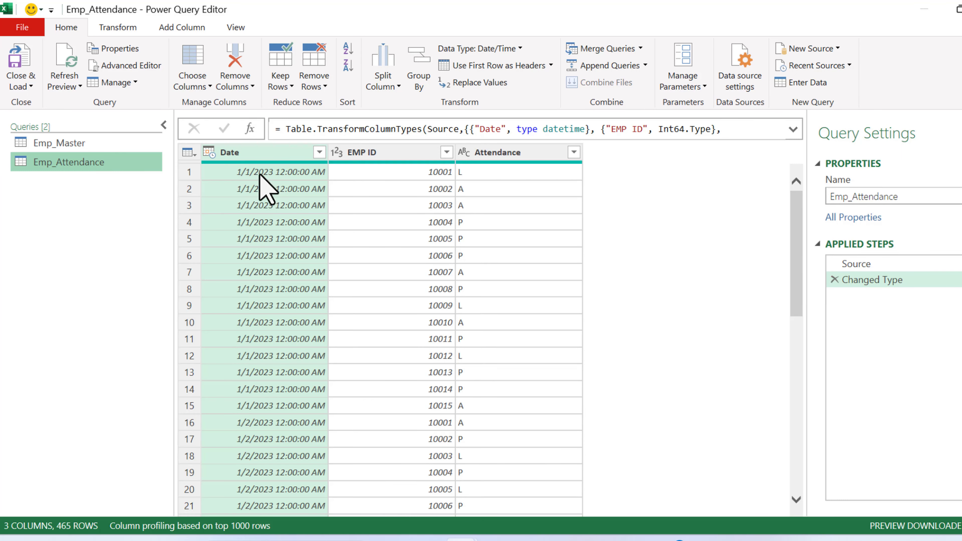
Change the Date column of the Emp_Attendance query to the Date type, replacing the current conversion.
{"action": "left_click", "coordinate": [208, 153]}
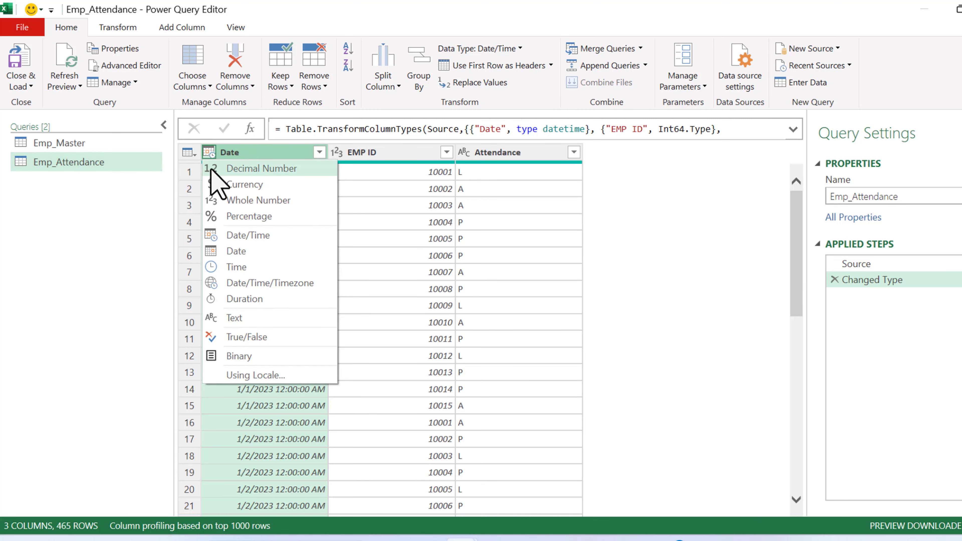
{"action": "left_click", "coordinate": [239, 252]}
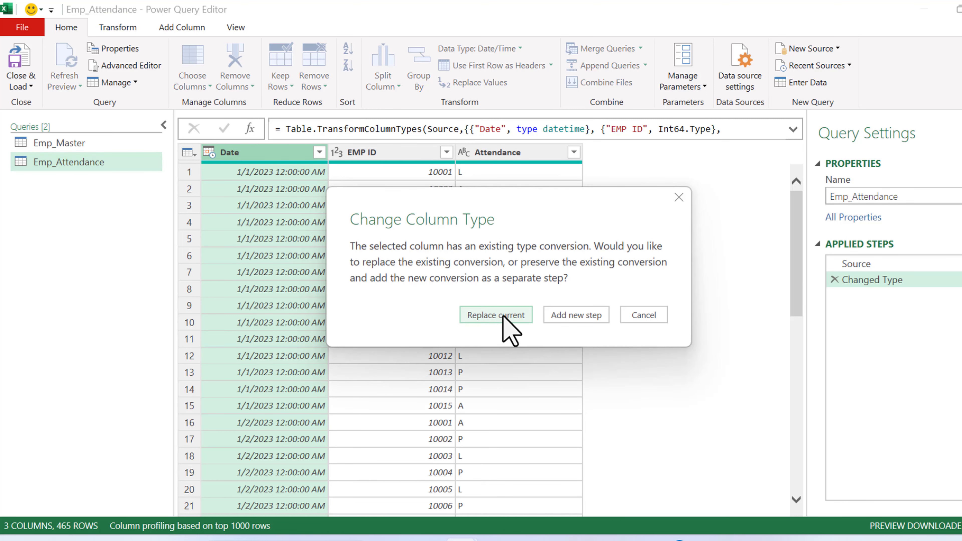
{"action": "left_click", "coordinate": [503, 317]}
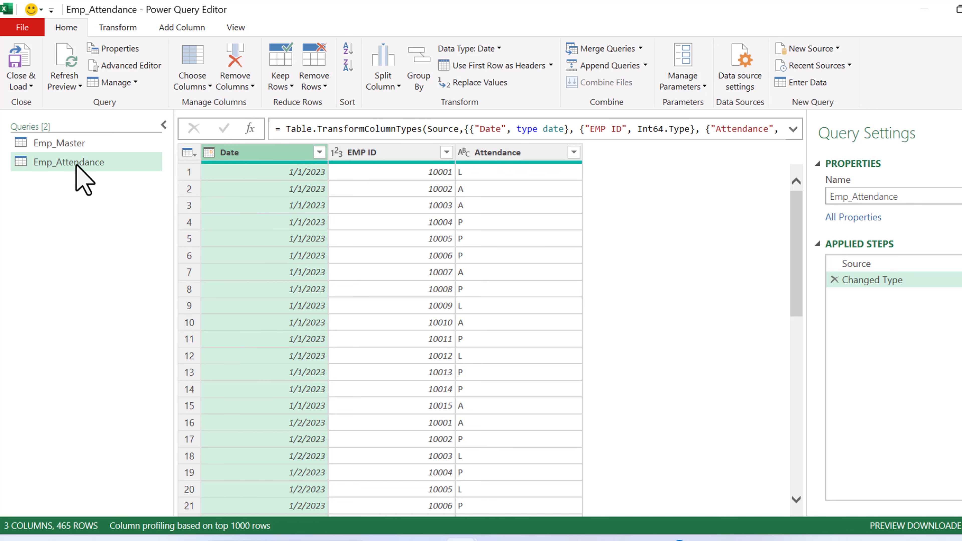
Merge the Emp_Master query into Emp_Attendance, matching on EMP ID with a Left Outer join.
{"action": "left_click", "coordinate": [76, 143]}
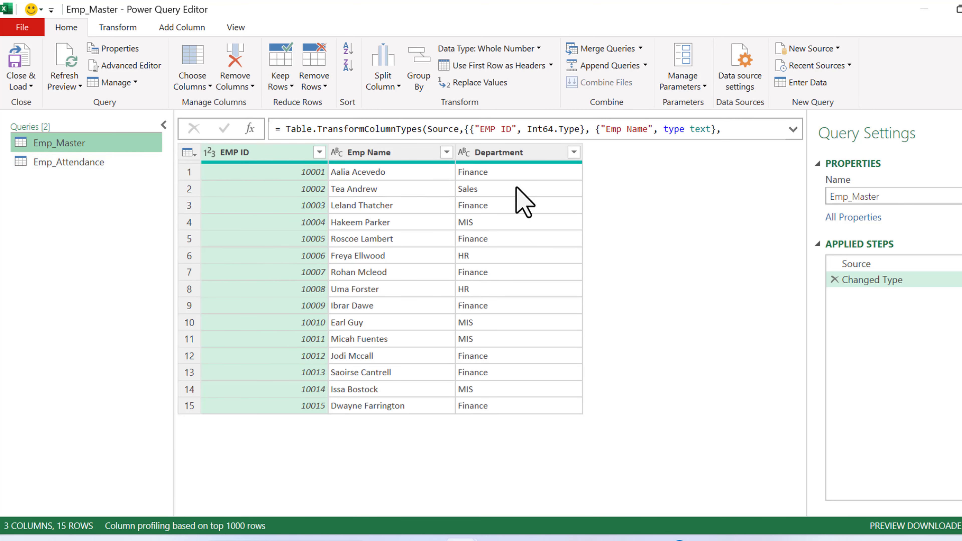
{"action": "left_click", "coordinate": [78, 163]}
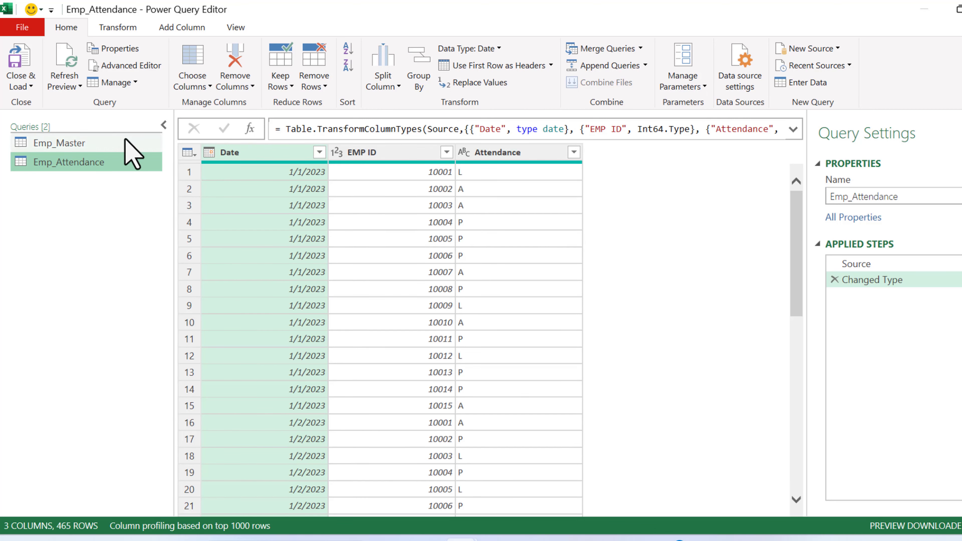
{"action": "left_click", "coordinate": [133, 145]}
{"action": "left_click", "coordinate": [493, 154]}
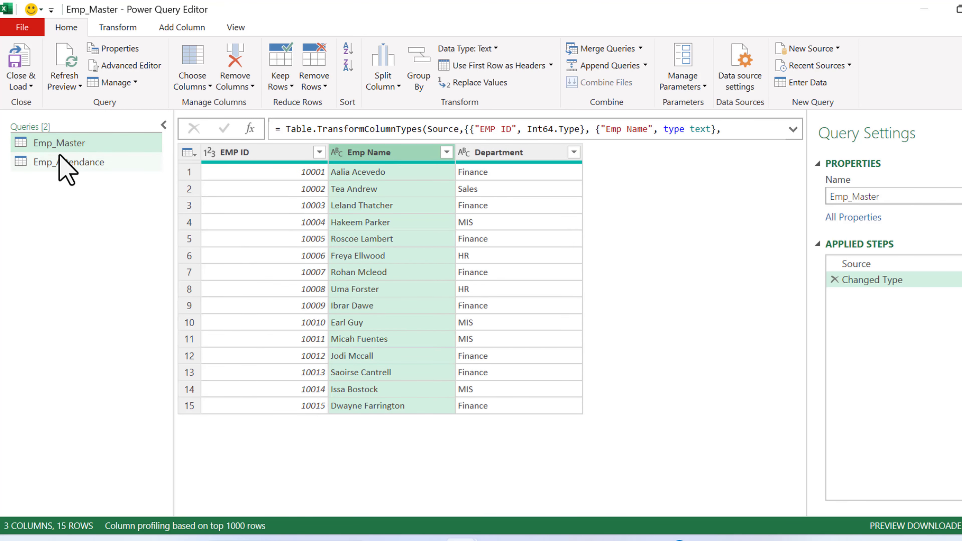
{"action": "left_click", "coordinate": [62, 162]}
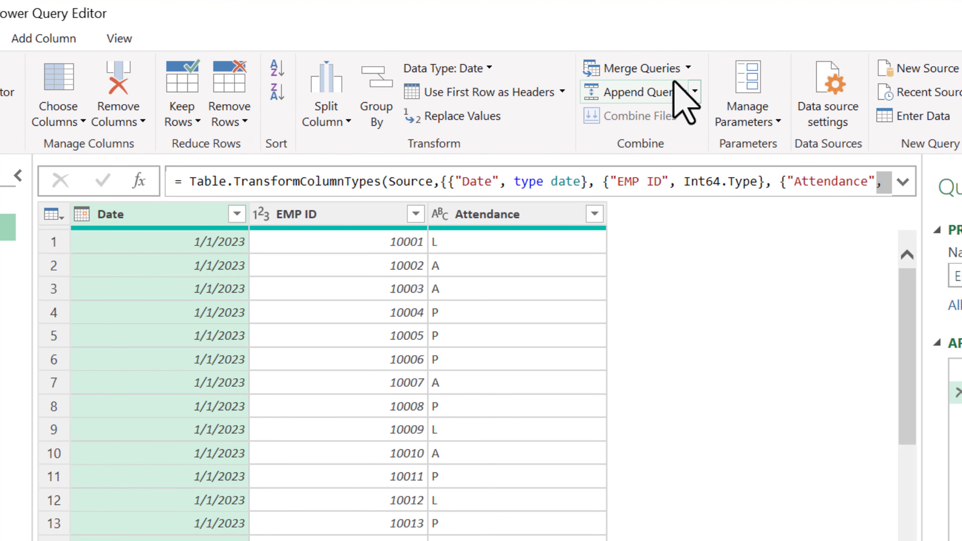
{"action": "left_click", "coordinate": [688, 68]}
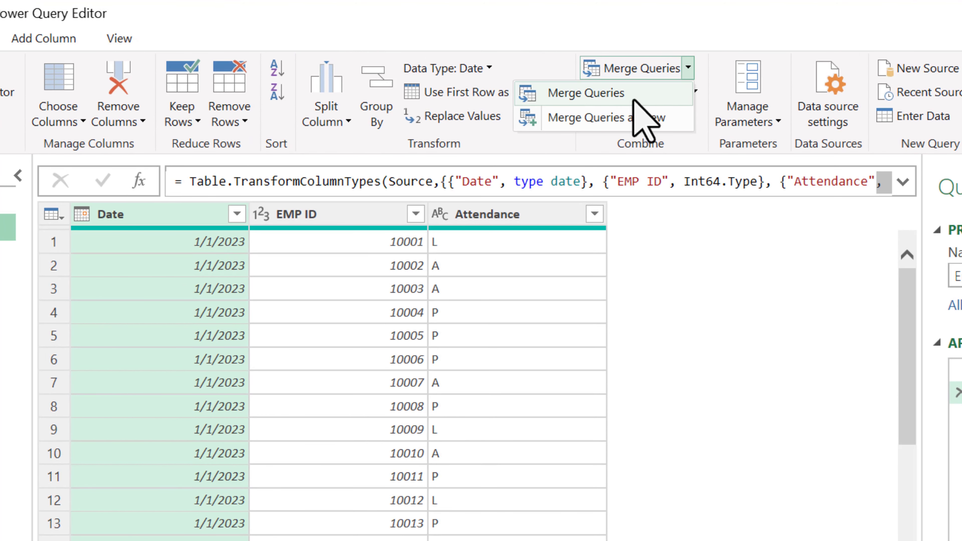
{"action": "left_click", "coordinate": [586, 93]}
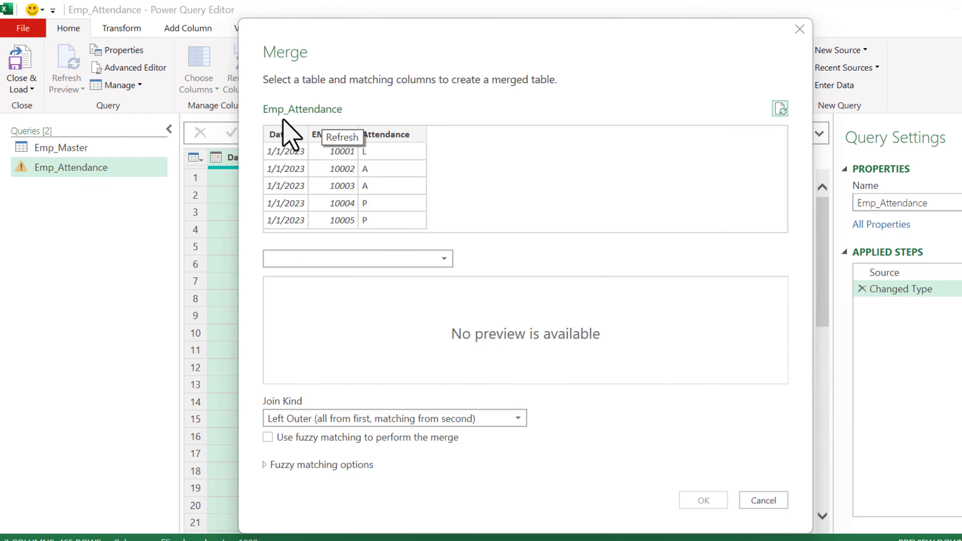
{"action": "left_click", "coordinate": [322, 134]}
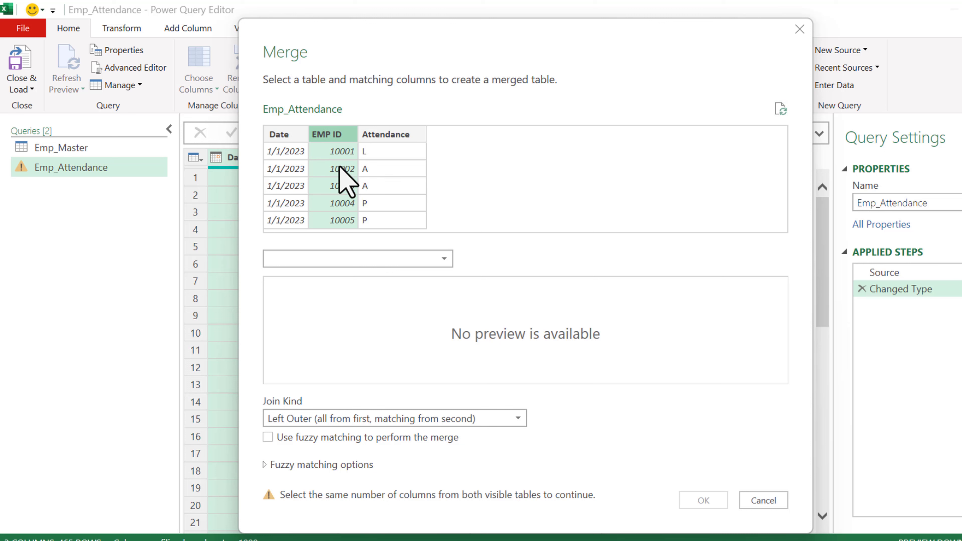
{"action": "left_click", "coordinate": [421, 258]}
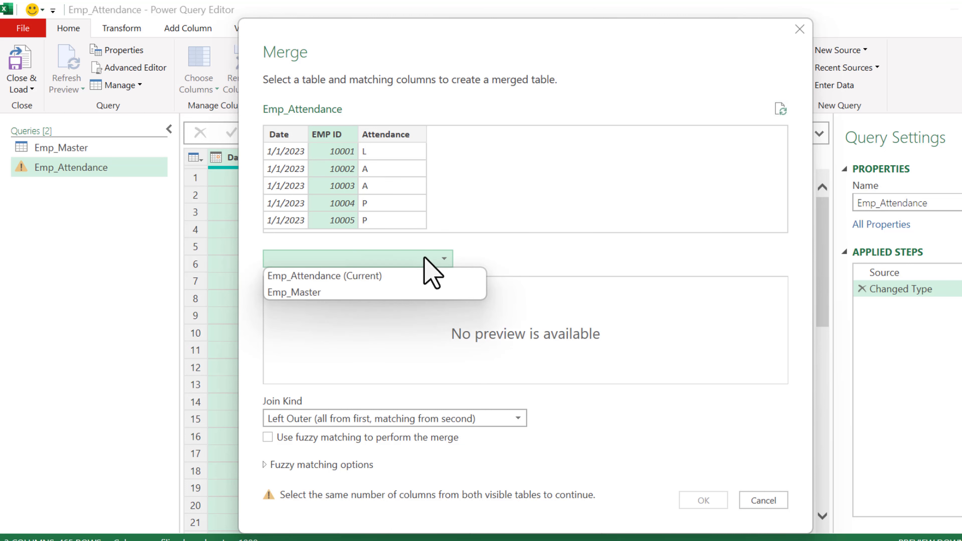
{"action": "left_click", "coordinate": [321, 293]}
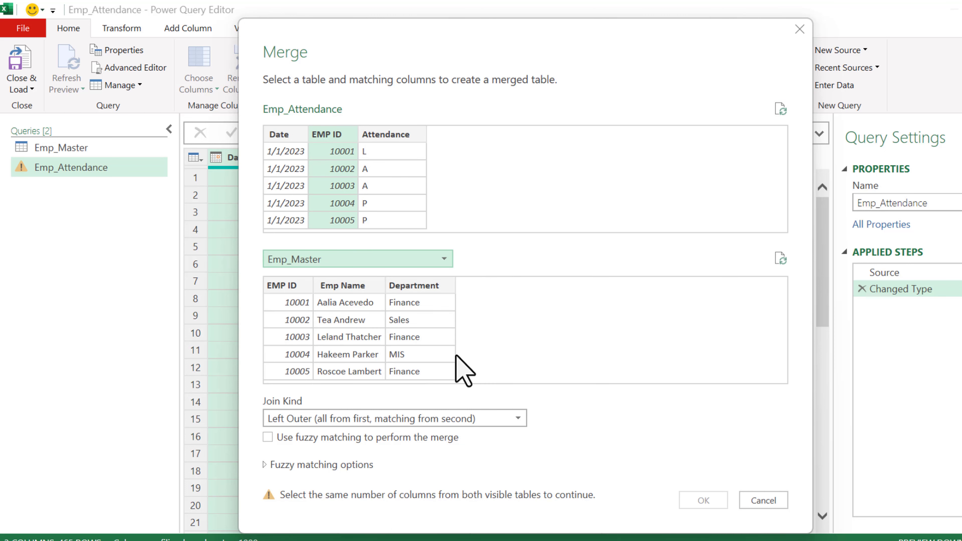
{"action": "left_click", "coordinate": [294, 285]}
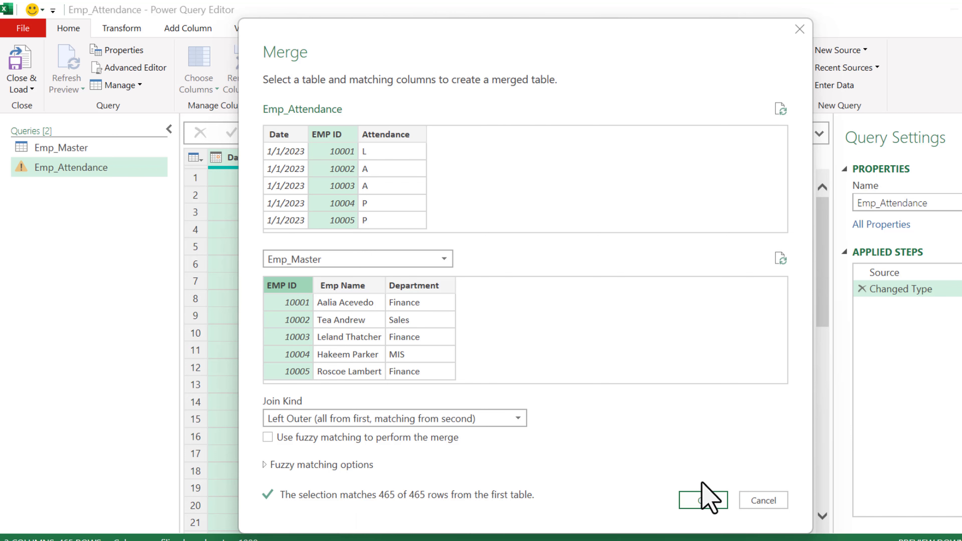
{"action": "left_click", "coordinate": [703, 500]}
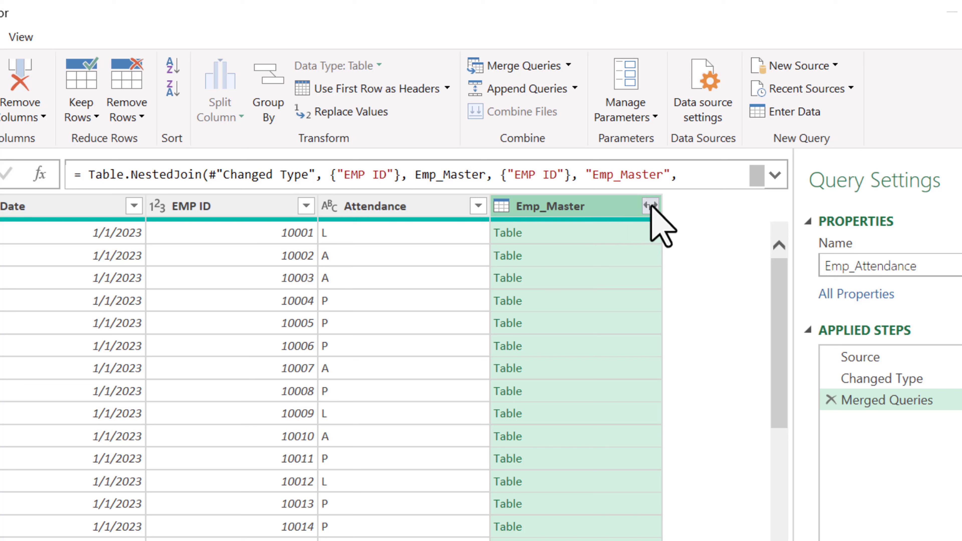
Expand the merged Emp_Master column to only Emp Name and Department, without the original column name as prefix.
{"action": "left_click", "coordinate": [651, 206]}
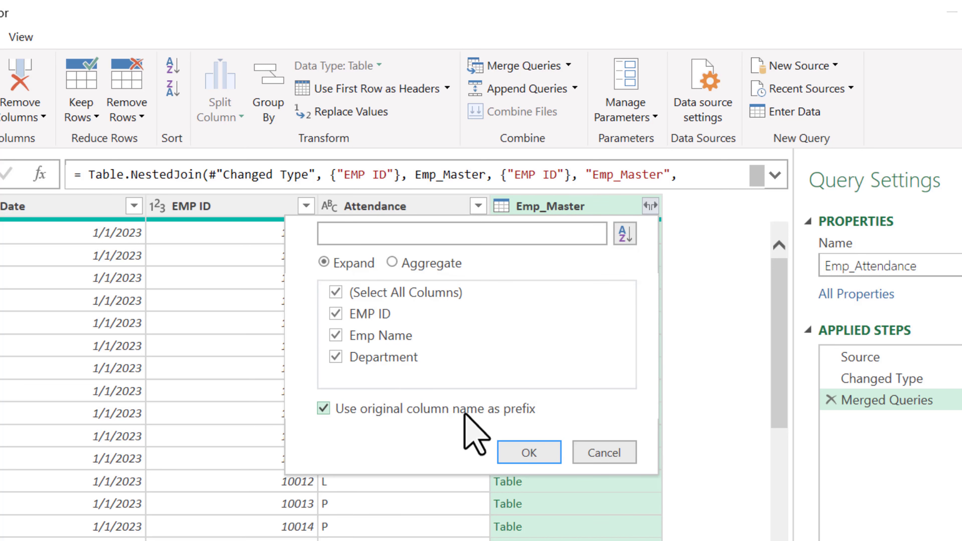
{"action": "left_click", "coordinate": [324, 409]}
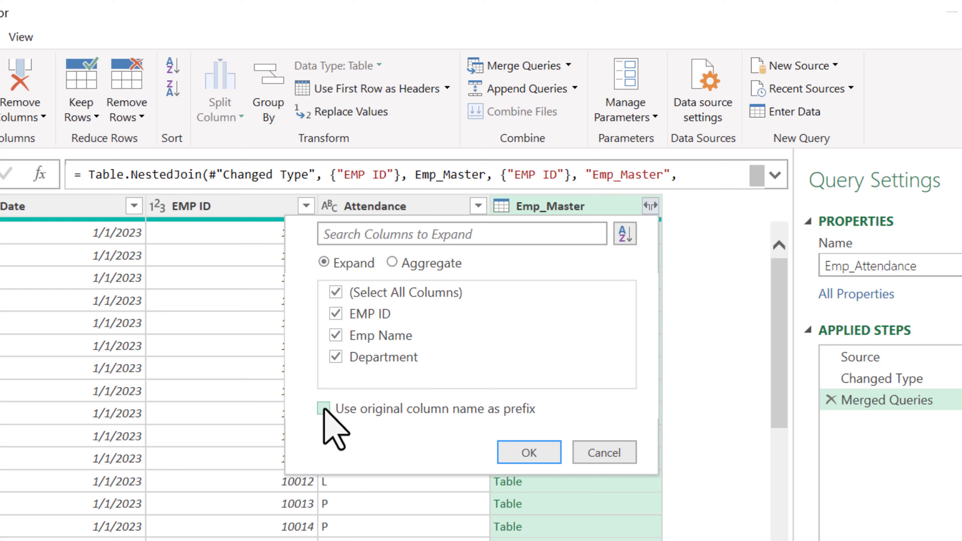
{"action": "left_click", "coordinate": [337, 293]}
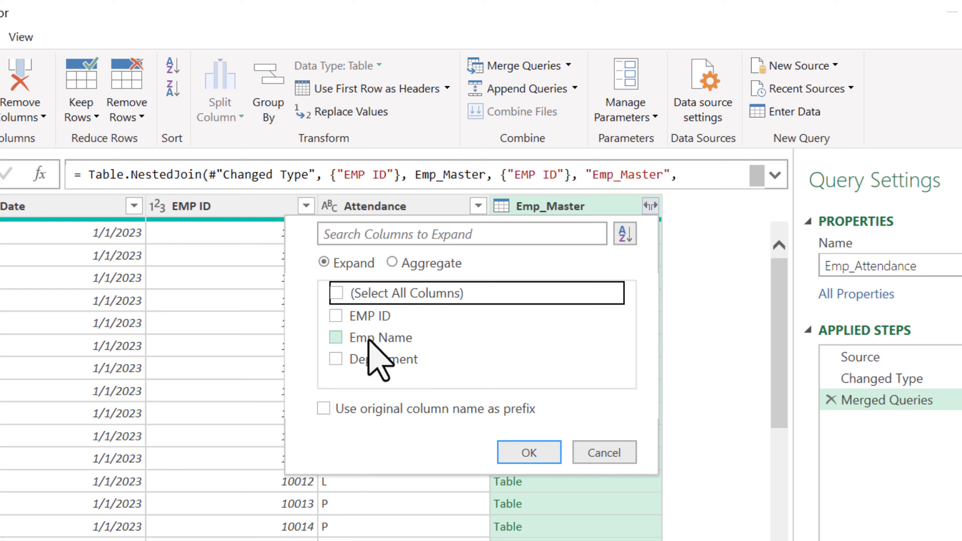
{"action": "left_click", "coordinate": [335, 337]}
{"action": "left_click", "coordinate": [336, 358]}
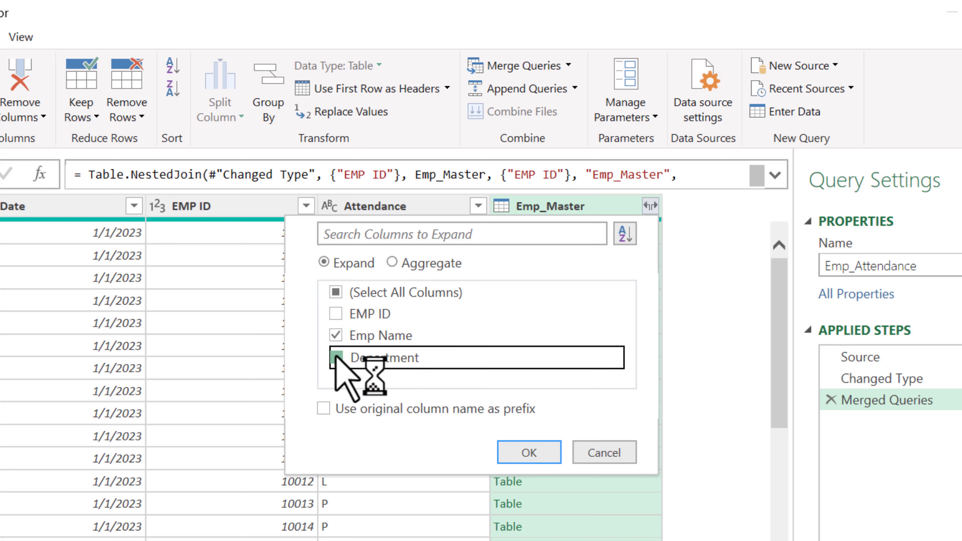
{"action": "left_click", "coordinate": [546, 455]}
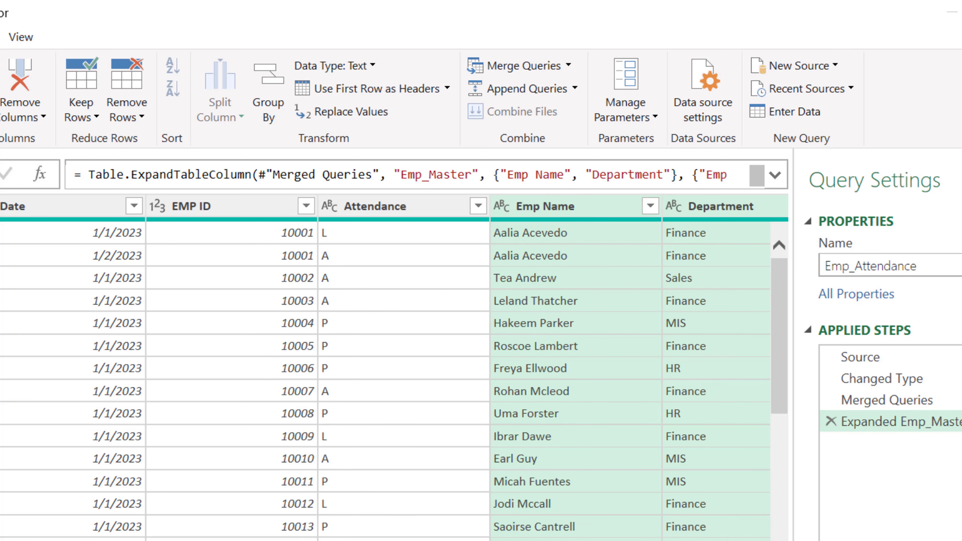
Move the Attendance column to the end of the Emp_Attendance query.
{"action": "scroll", "coordinate": [394, 379], "scroll_direction": "right", "scroll_amount": 2}
{"action": "left_click", "coordinate": [333, 187]}
{"action": "key", "text": "Escape"}
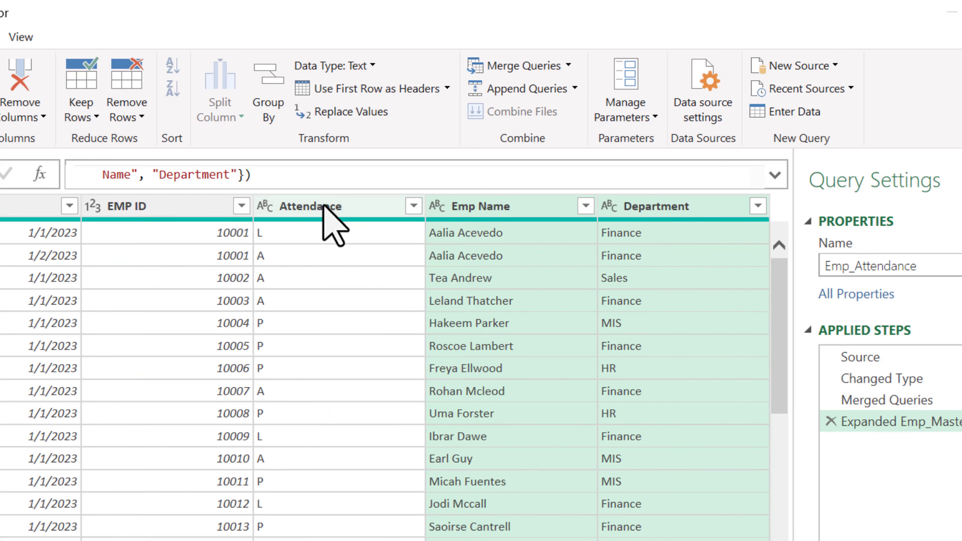
{"action": "left_click", "coordinate": [340, 213]}
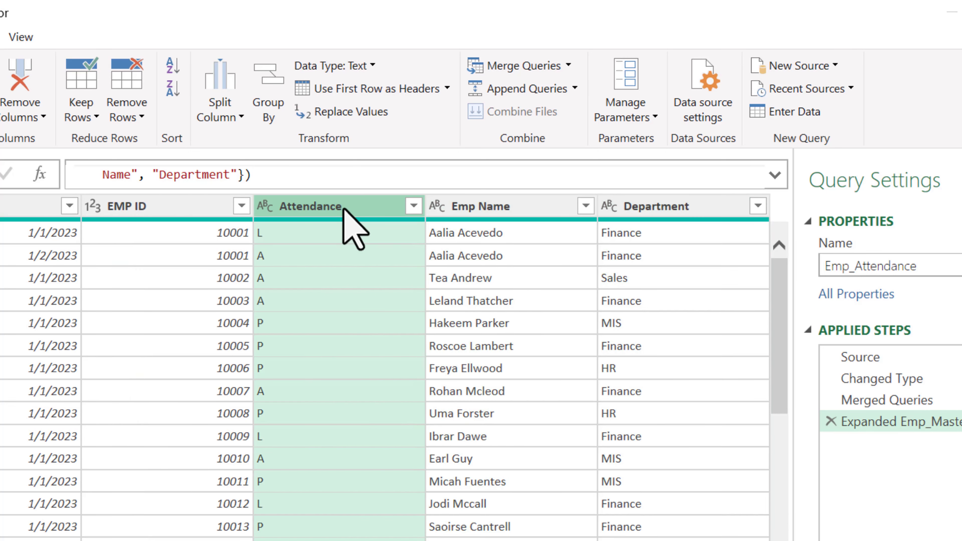
{"action": "right_click", "coordinate": [341, 212]}
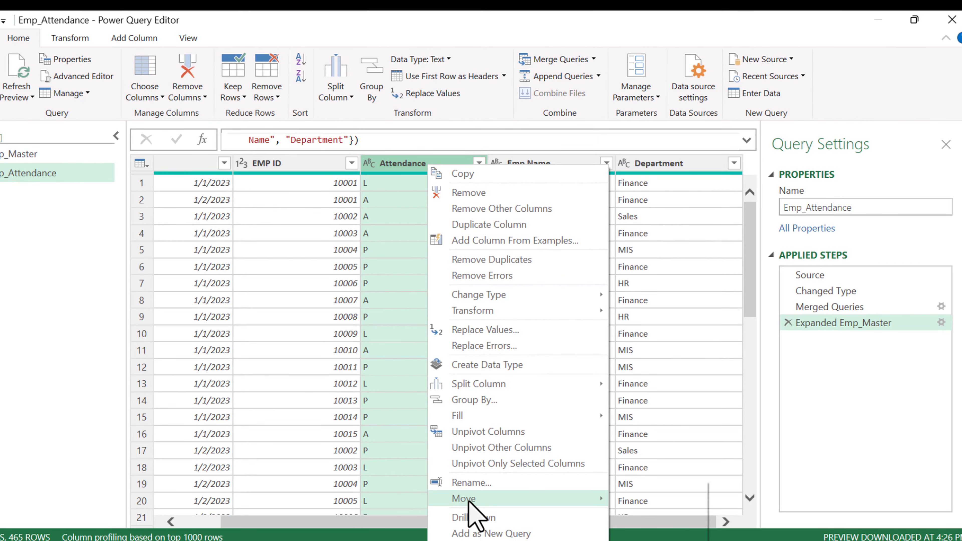
{"action": "mouse_move", "coordinate": [470, 504]}
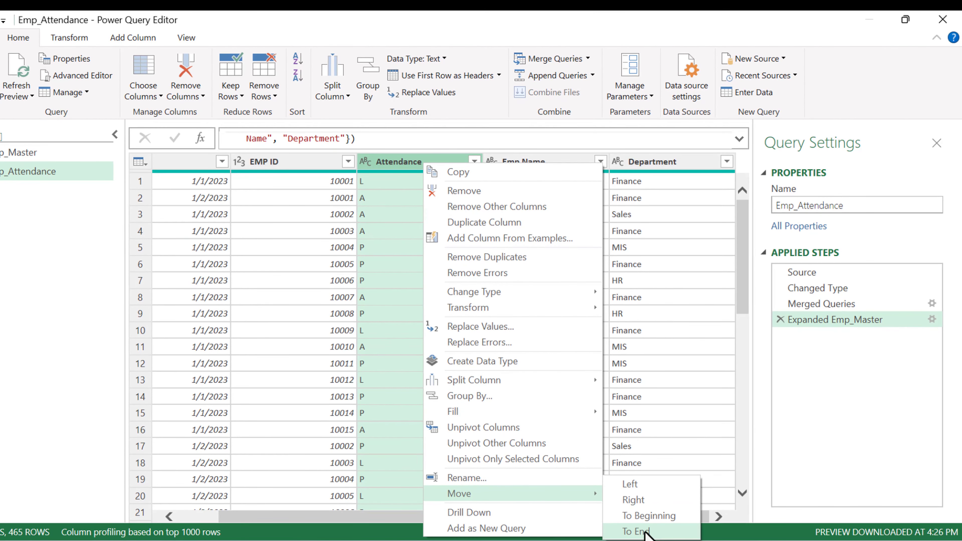
{"action": "left_click", "coordinate": [651, 535]}
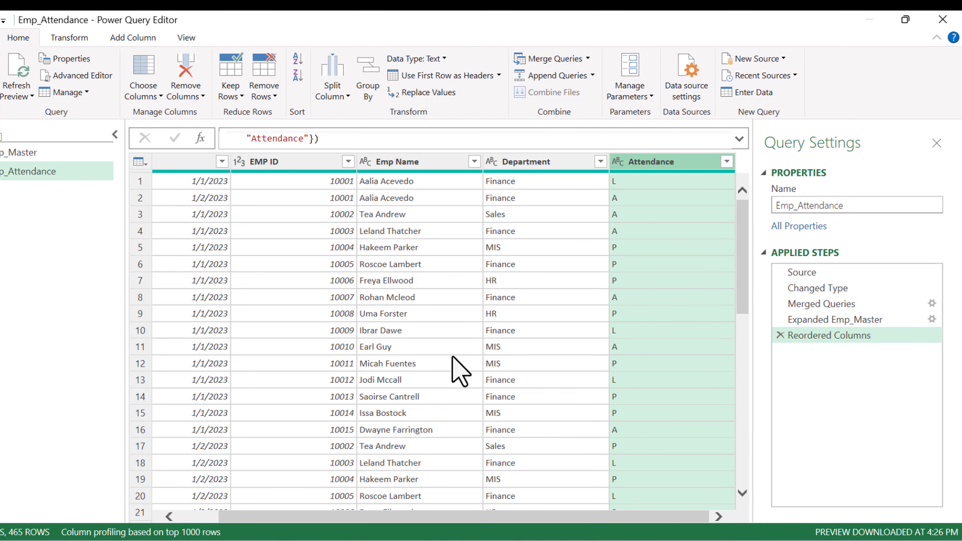
Pivot the Date column with Attendance as the values column, using the Count (All) aggregate function.
{"action": "left_click_drag", "start_coordinate": [500, 508], "coordinate": [384, 512]}
{"action": "left_click", "coordinate": [213, 162]}
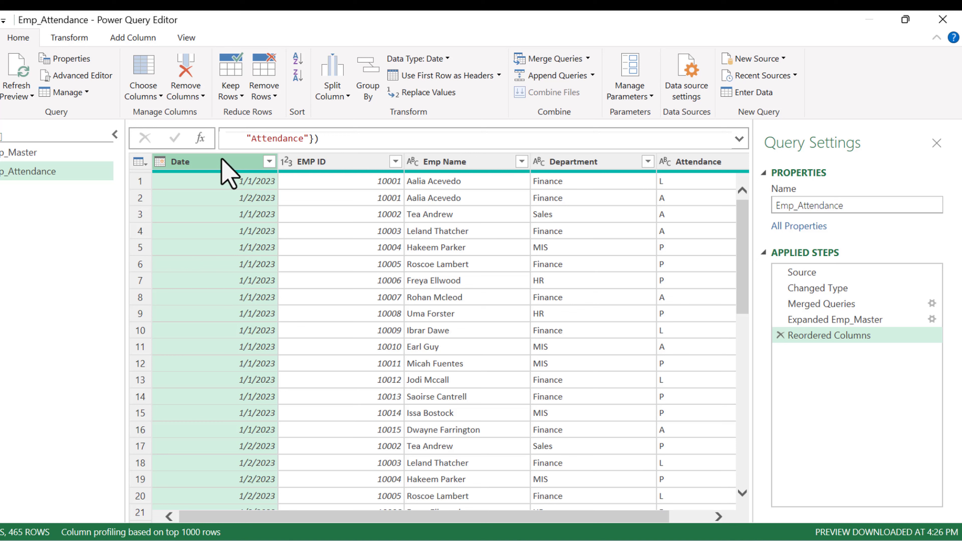
{"action": "left_click", "coordinate": [71, 38]}
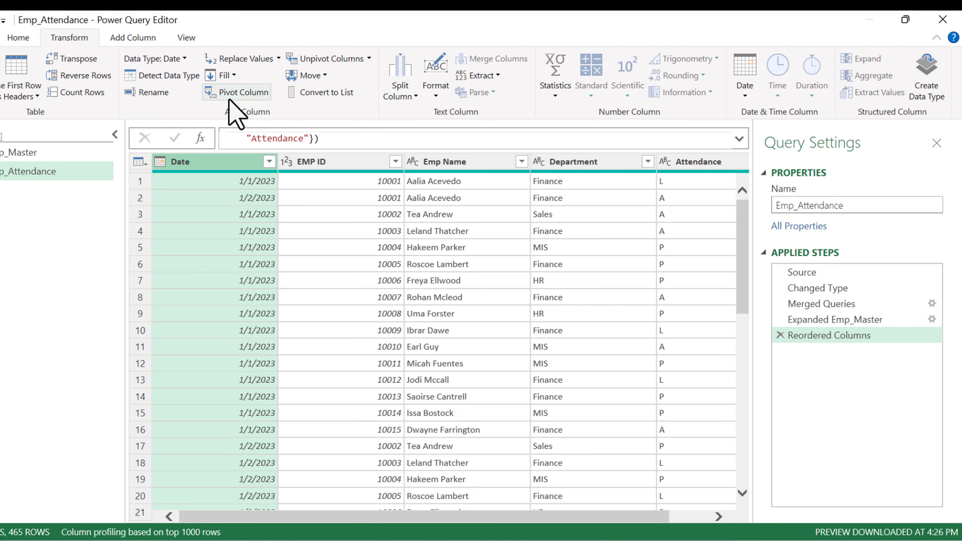
{"action": "left_click", "coordinate": [251, 96]}
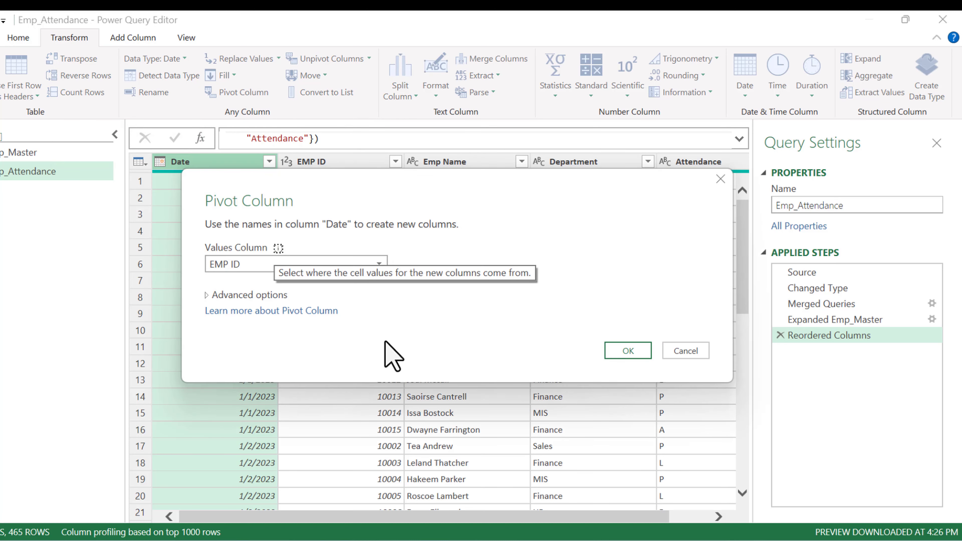
{"action": "left_click", "coordinate": [255, 263]}
{"action": "left_click", "coordinate": [243, 328]}
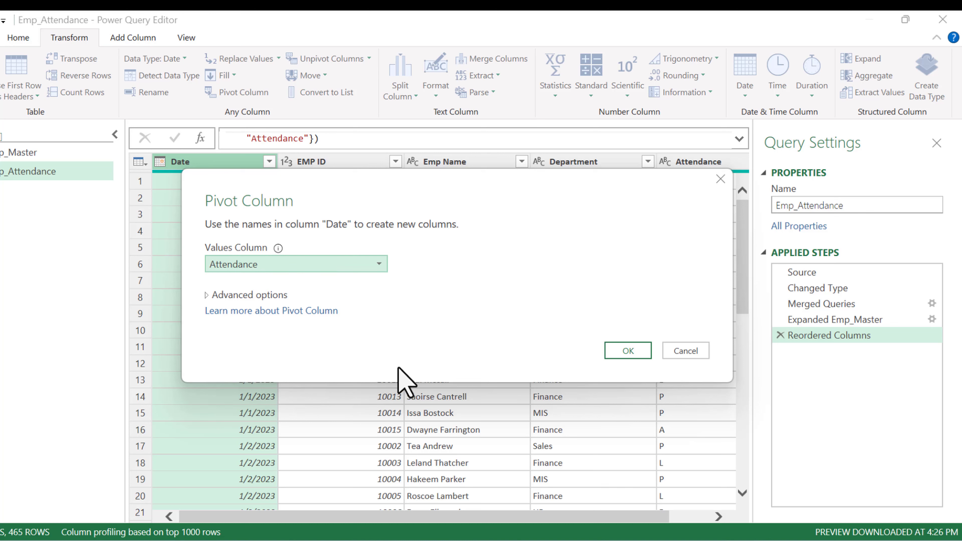
{"action": "left_click", "coordinate": [206, 296]}
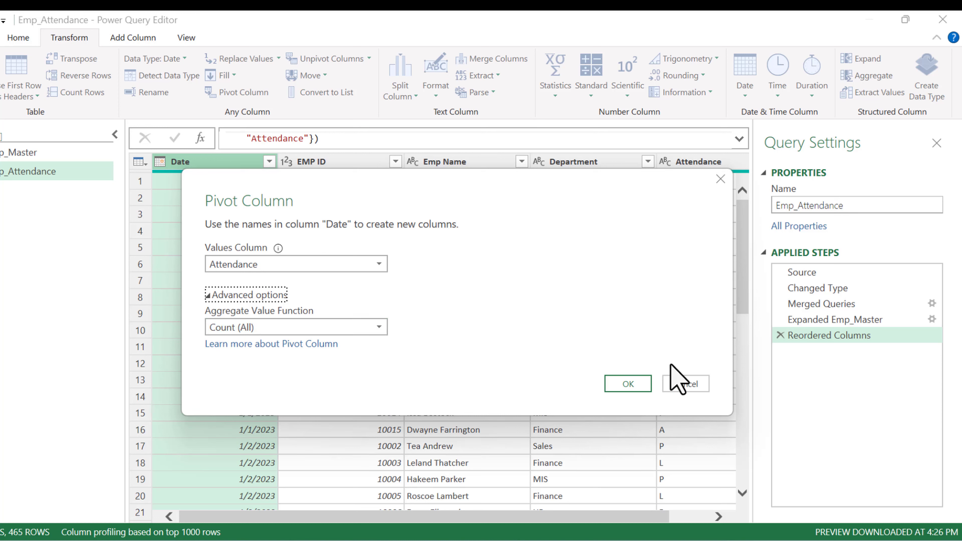
{"action": "left_click", "coordinate": [627, 383]}
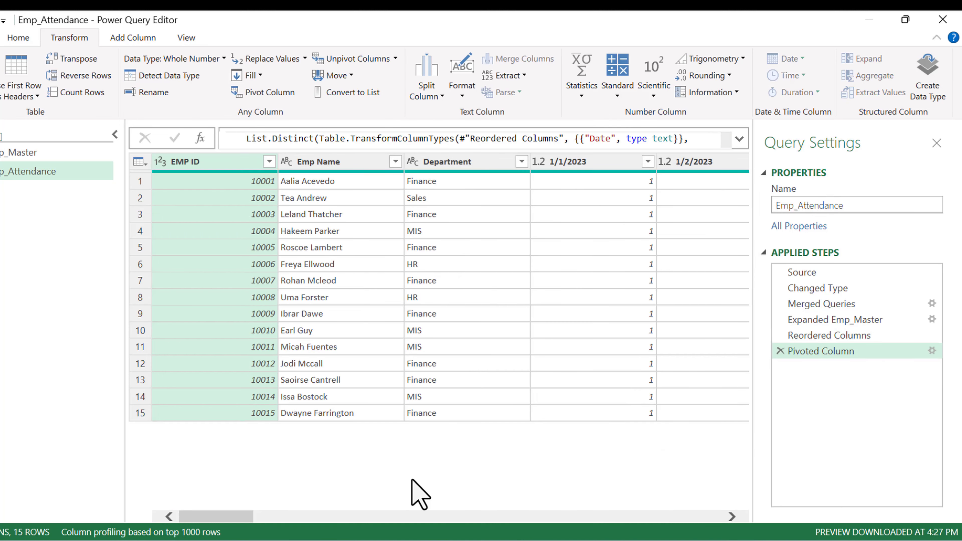
Edit the Pivoted Column step to set its aggregate value function to Don't Aggregate.
{"action": "left_click_drag", "start_coordinate": [240, 517], "coordinate": [307, 519]}
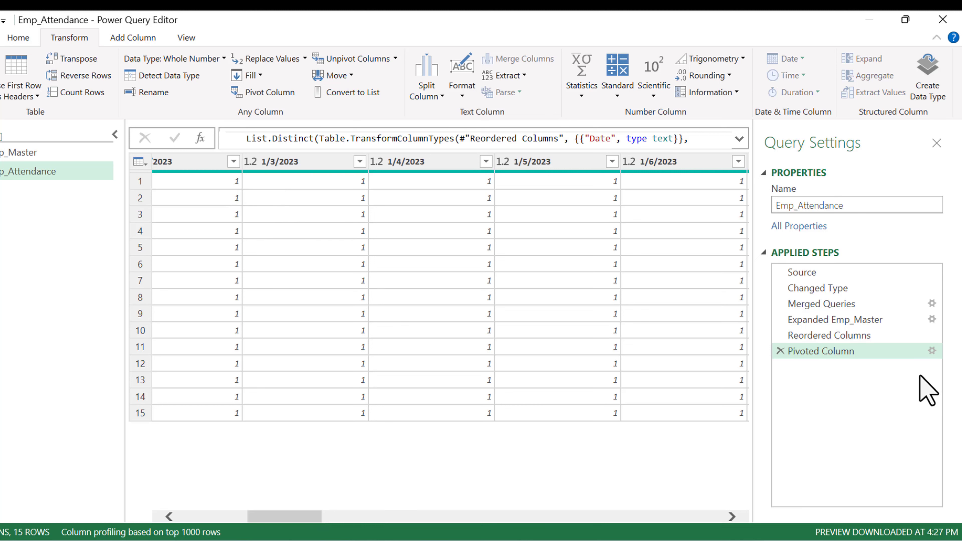
{"action": "left_click", "coordinate": [933, 351]}
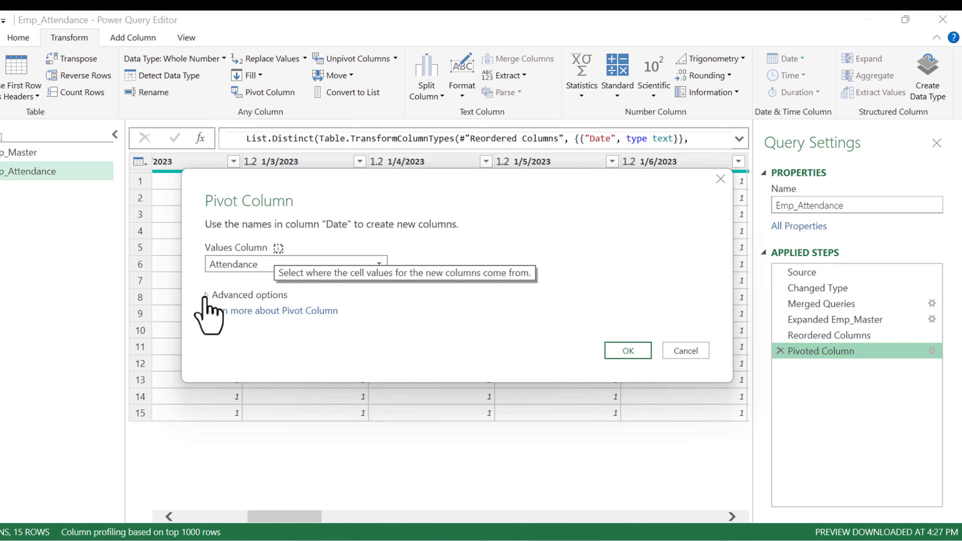
{"action": "left_click", "coordinate": [206, 296]}
{"action": "left_click", "coordinate": [369, 329]}
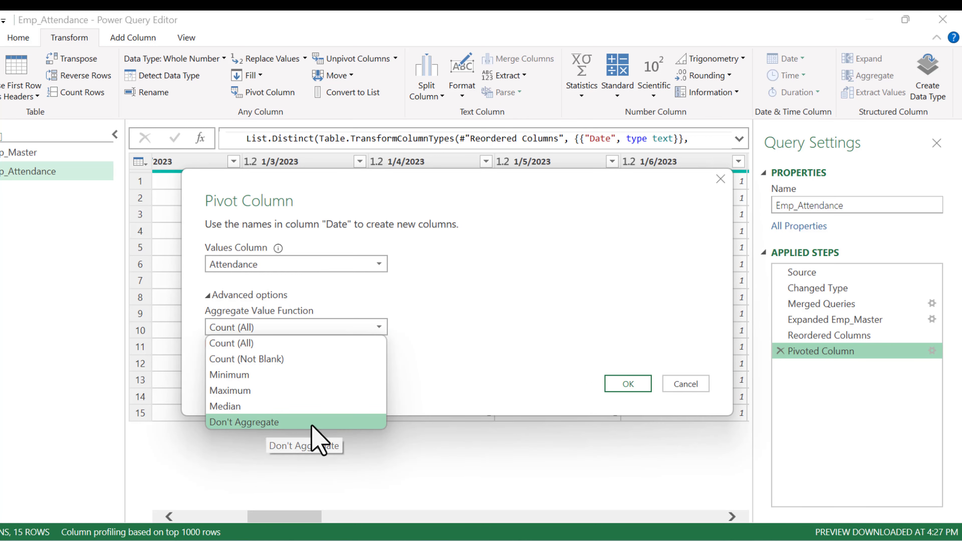
{"action": "left_click", "coordinate": [295, 422]}
{"action": "left_click", "coordinate": [627, 385]}
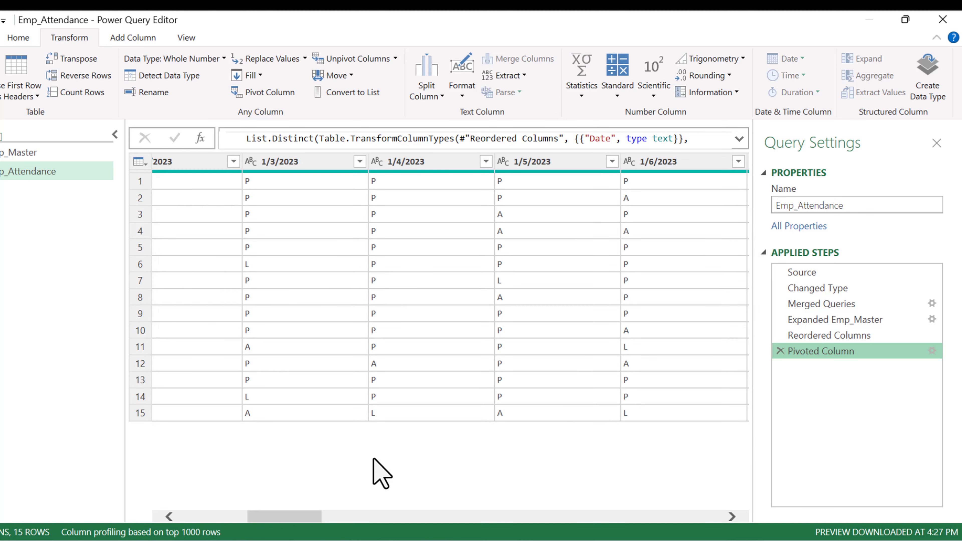
{"action": "left_click_drag", "start_coordinate": [298, 526], "coordinate": [189, 525]}
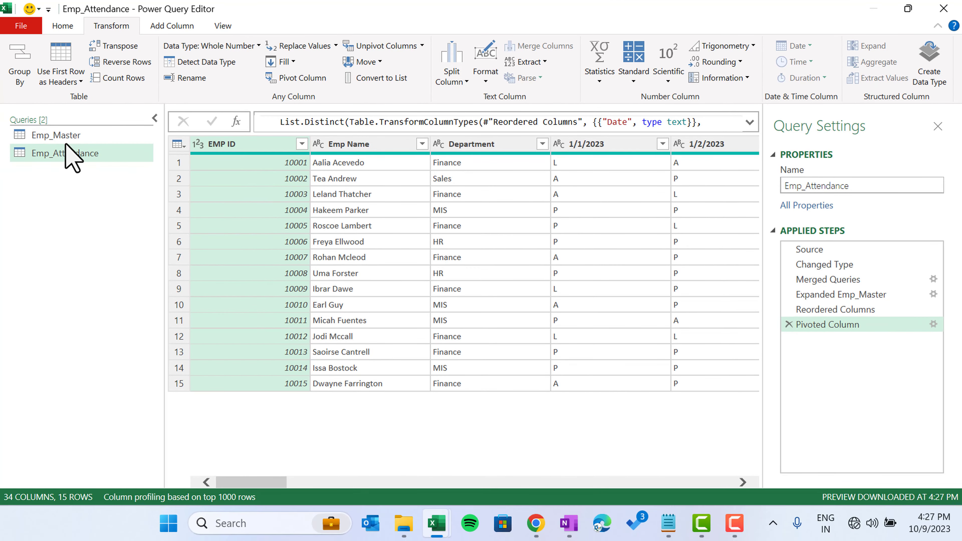
Review the Emp_Master query and return to the pivoted Emp_Attendance query.
{"action": "left_click", "coordinate": [19, 156]}
{"action": "left_click", "coordinate": [72, 159]}
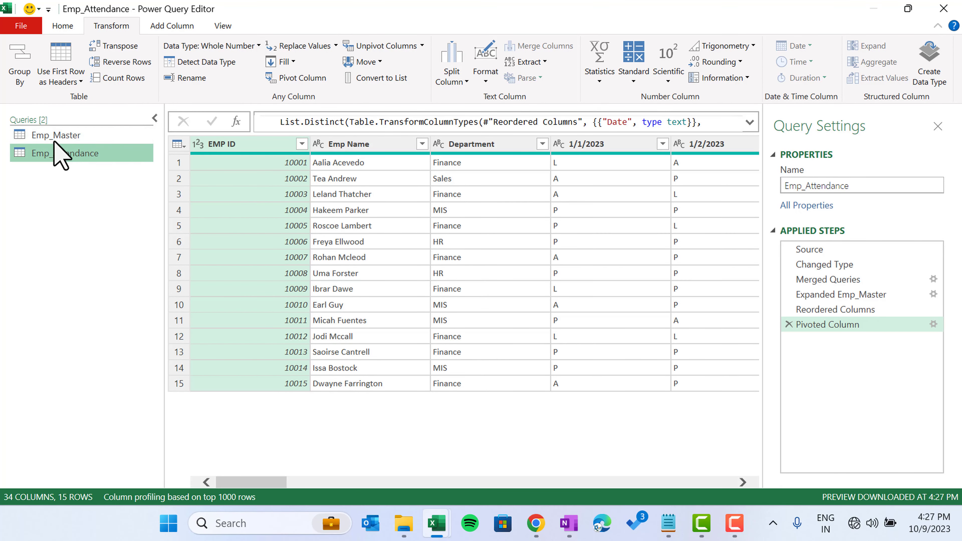
{"action": "left_click", "coordinate": [64, 137]}
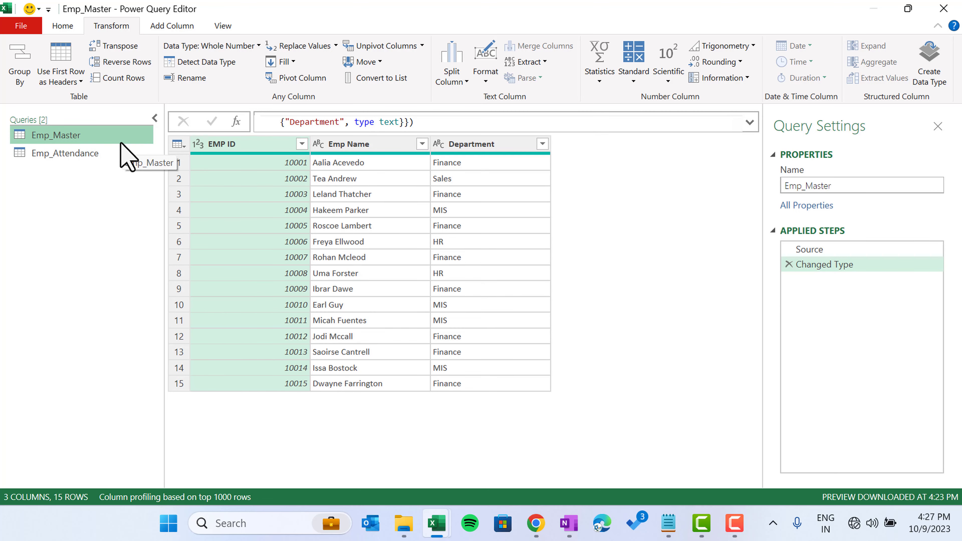
{"action": "left_click", "coordinate": [72, 156]}
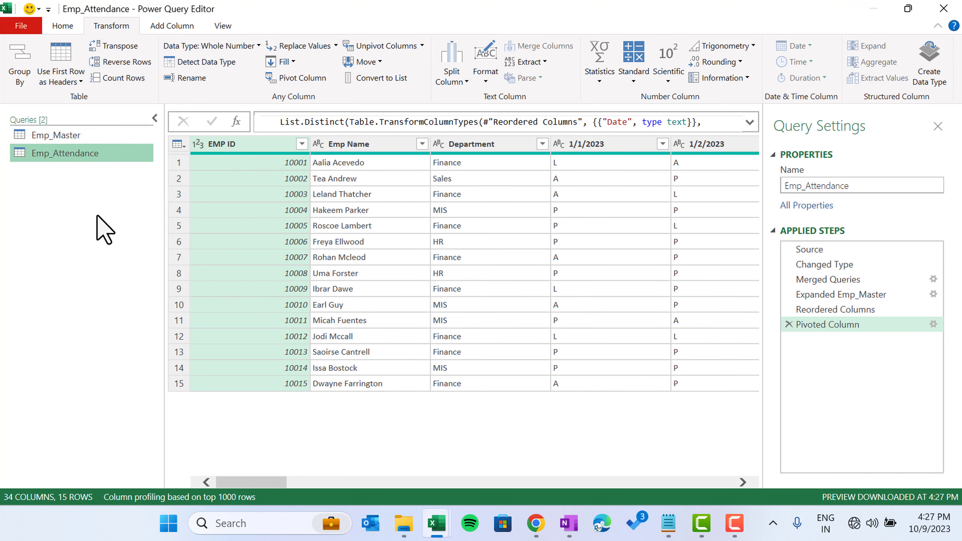
Copy the entire M code of the Emp_Master query from its Advanced Editor and close the editor without changes.
{"action": "left_click", "coordinate": [72, 136]}
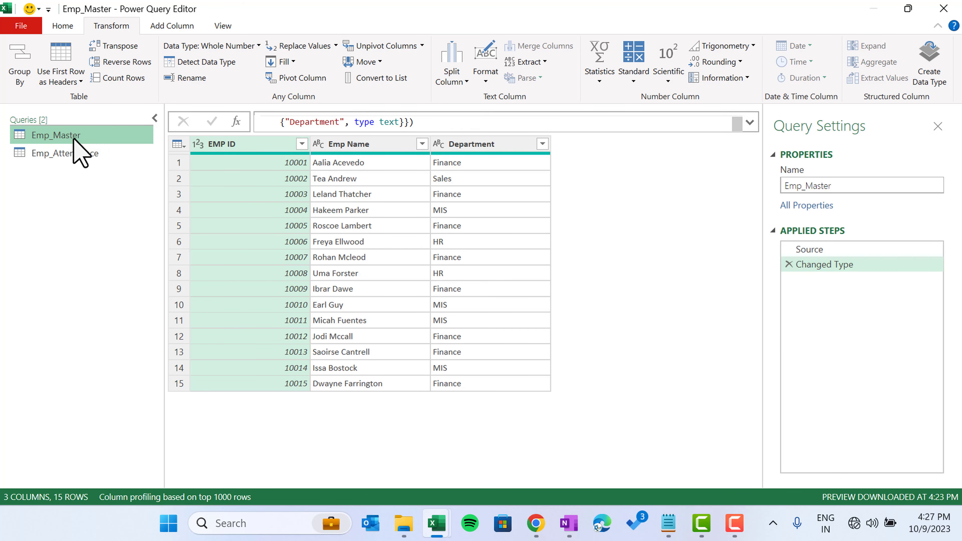
{"action": "right_click", "coordinate": [74, 139]}
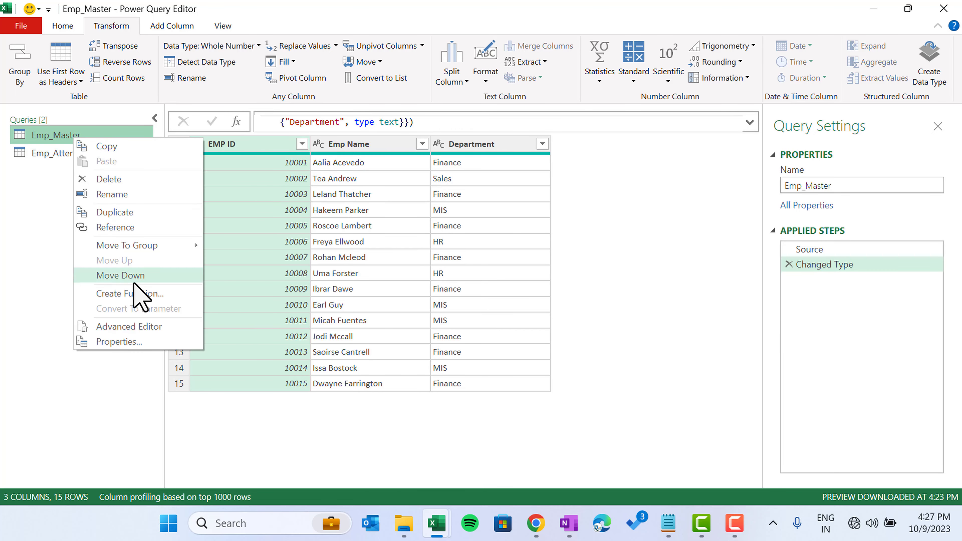
{"action": "left_click", "coordinate": [140, 326]}
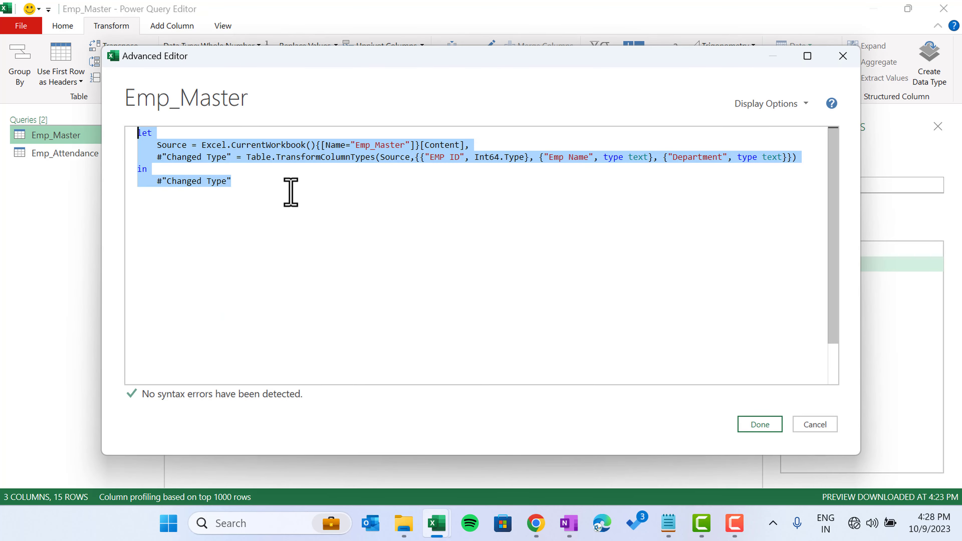
{"action": "left_click", "coordinate": [815, 425]}
Insert the copied Emp_Master code on blank lines below the Source line in the Emp_Attendance query's Advanced Editor.
{"action": "left_click", "coordinate": [70, 154]}
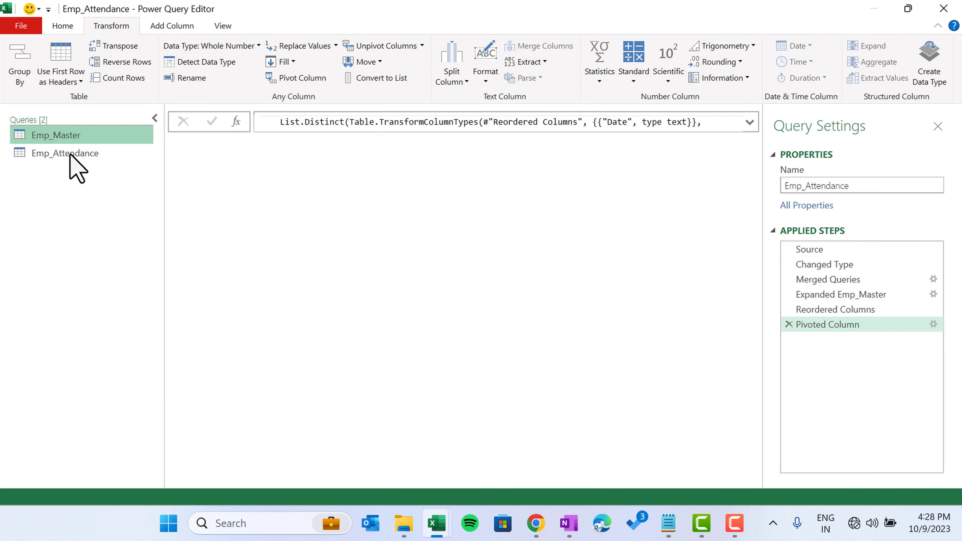
{"action": "right_click", "coordinate": [68, 159]}
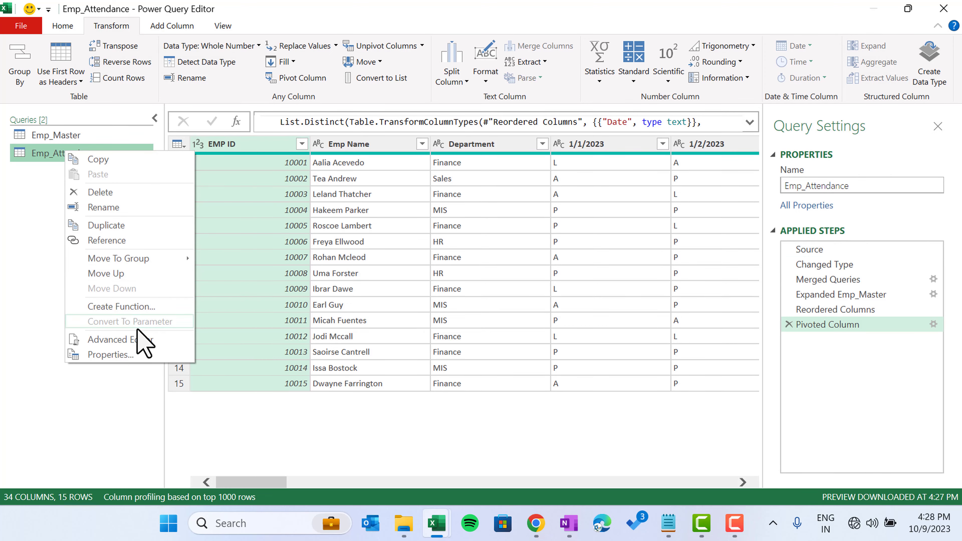
{"action": "left_click", "coordinate": [145, 340]}
{"action": "left_click", "coordinate": [156, 157]}
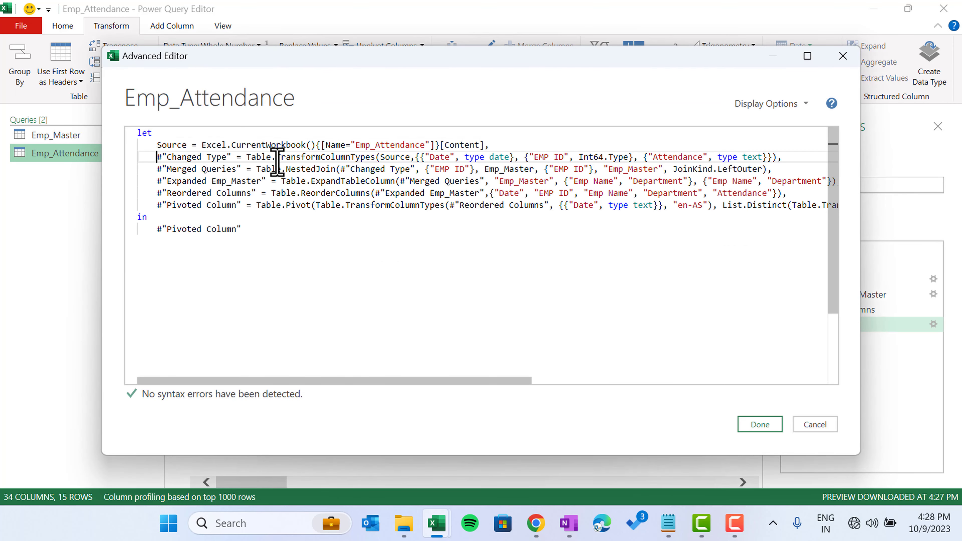
{"action": "key", "text": "Return"}
{"action": "key", "text": "Return"}
{"action": "key", "text": "Return"}
{"action": "key", "text": "Return"}
{"action": "key", "text": "Return"}
{"action": "key", "text": "Up"}
{"action": "key", "text": "Up"}
{"action": "key", "text": "Up"}
{"action": "key", "text": "Up"}
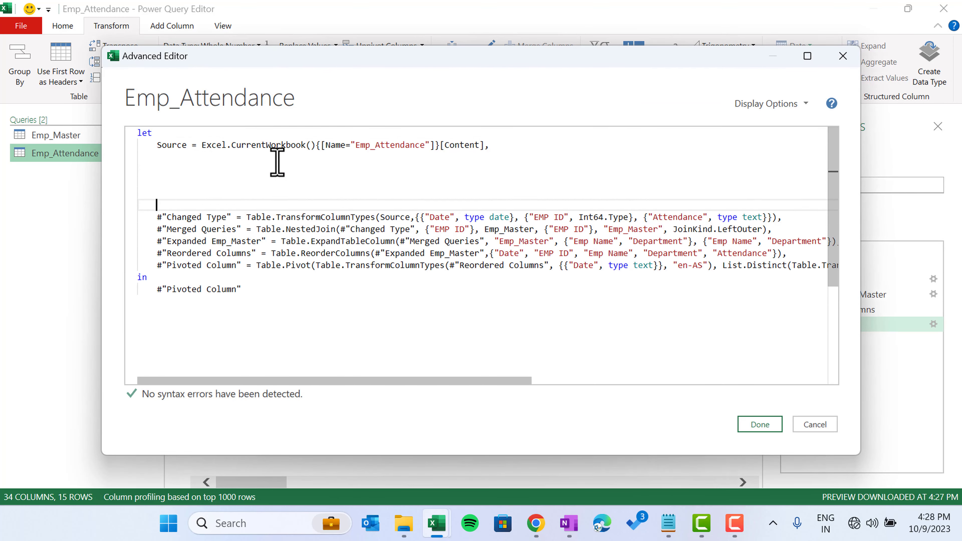
{"action": "type", "text": "let     Source = Excel.CurrentWorkbook(){[Name=\"Emp_Master\"]}[Content],     #\"Changed Type\" = Table.TransformColumnTypes(Source,{{\"EMP ID\", Int64.Type}, {\"Emp Name\", type text}, {\"Department\", type text}}) in     #\"Changed Type\""}
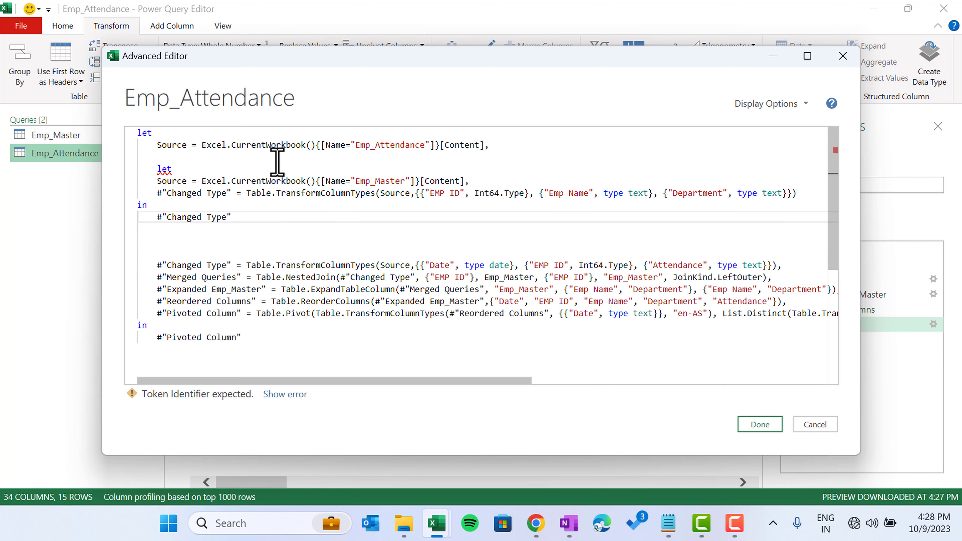
Remove the "in #"Changed Type"" ending and the extra "let" from the pasted Emp_Master code.
{"action": "left_click_drag", "start_coordinate": [243, 216], "coordinate": [147, 216]}
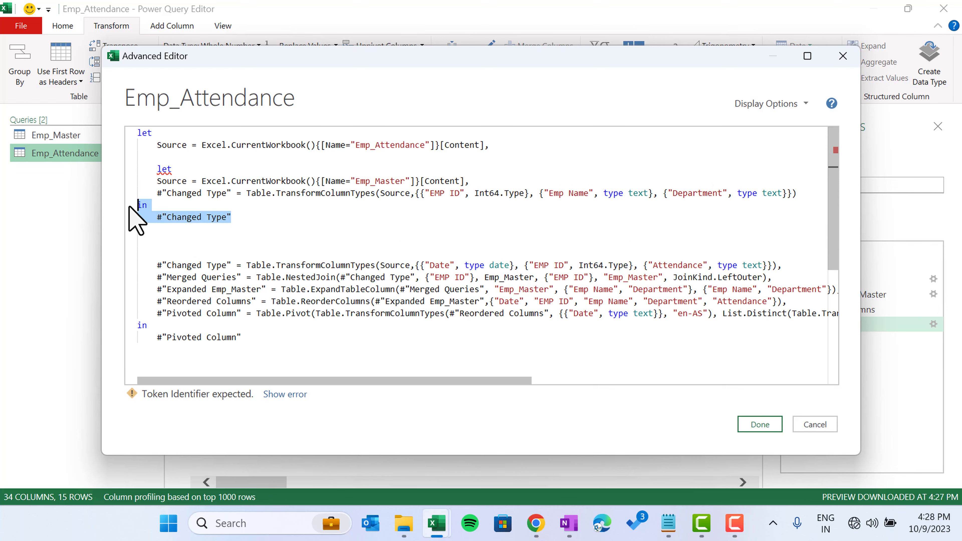
{"action": "key", "text": "Delete"}
{"action": "left_click", "coordinate": [208, 167]}
{"action": "key", "text": "shift+Home"}
{"action": "key", "text": "Delete"}
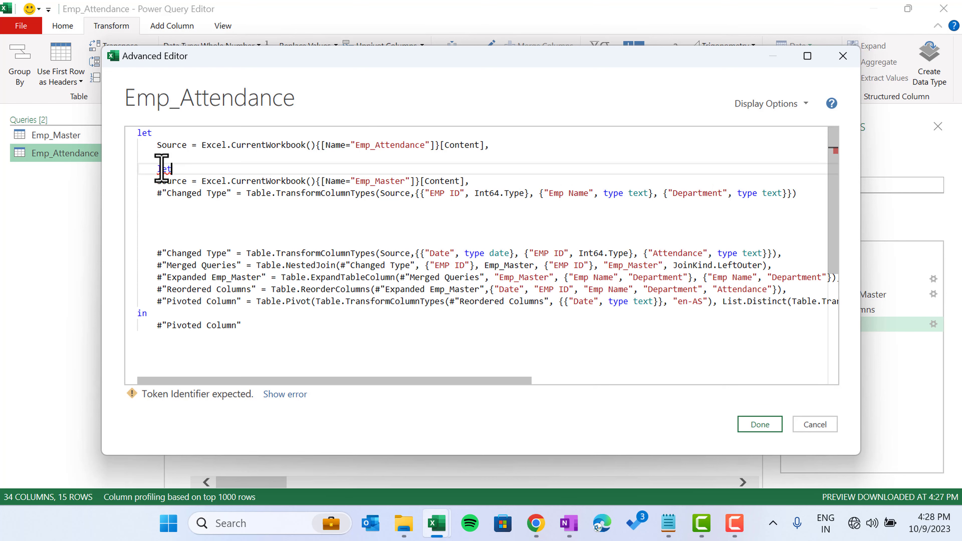
Rename the pasted Source step that reads the Emp_Master table to Emp_Master_Source.
{"action": "left_click", "coordinate": [158, 181]}
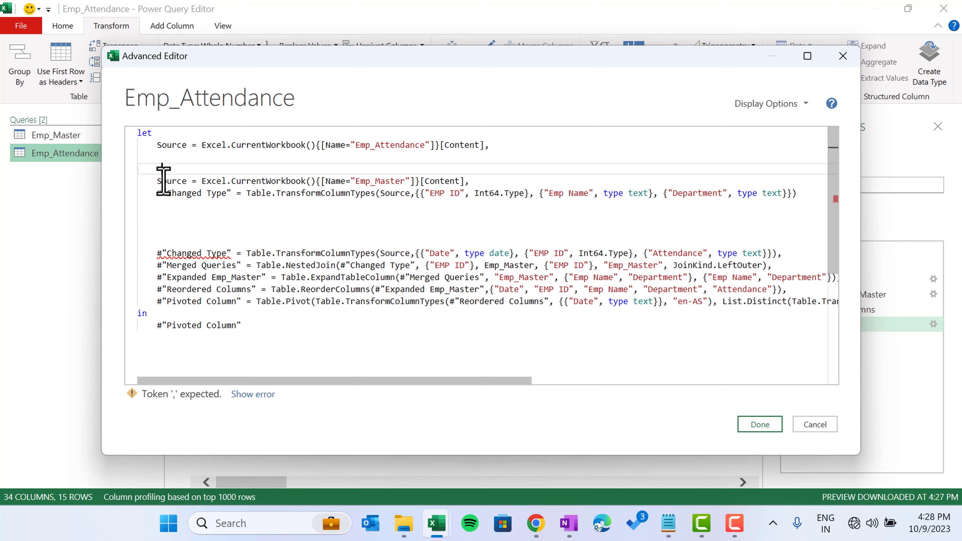
{"action": "double_click", "coordinate": [176, 182]}
{"action": "type", "text": "Emp"}
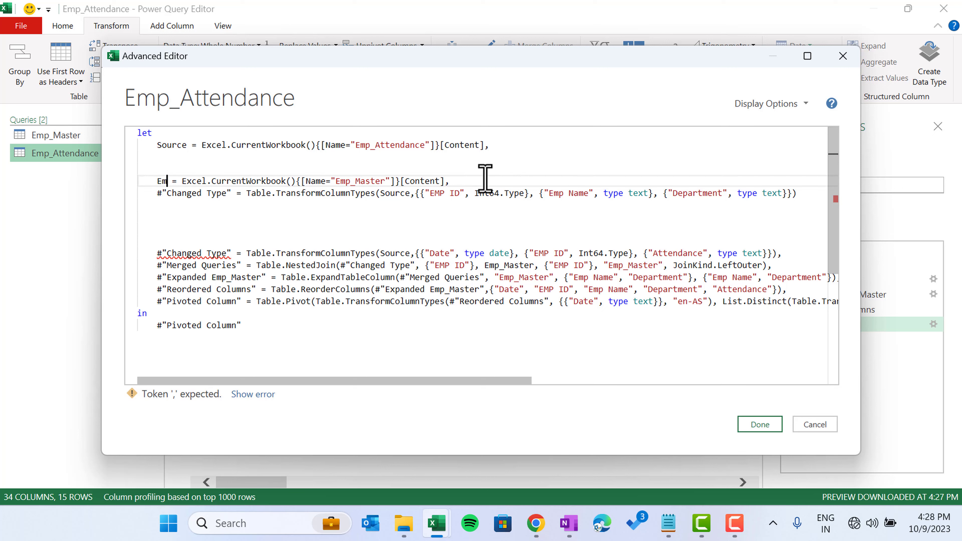
{"action": "type", "text": "_Master_Source"}
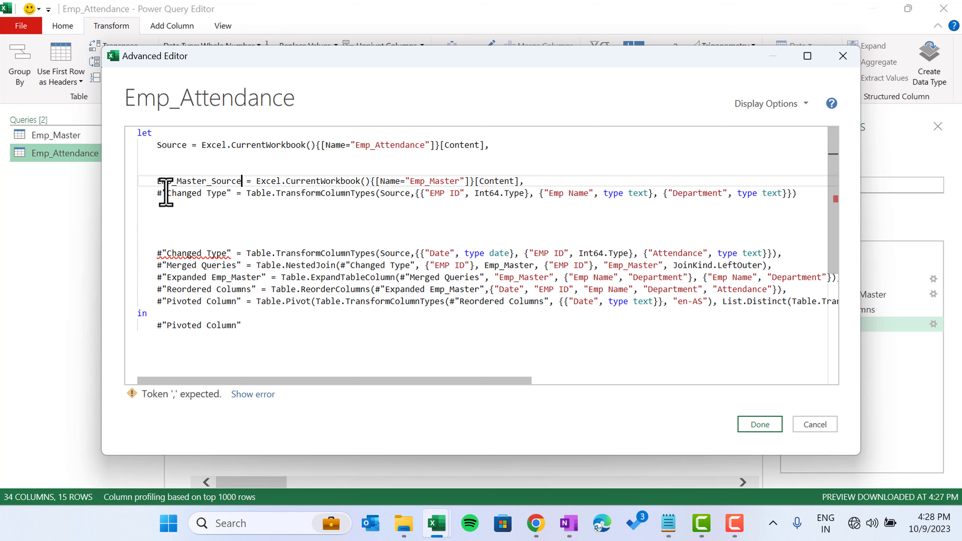
Rename the pasted Changed Type step to Emp_Master_Change_Tpye.
{"action": "left_click_drag", "start_coordinate": [155, 193], "coordinate": [217, 194]}
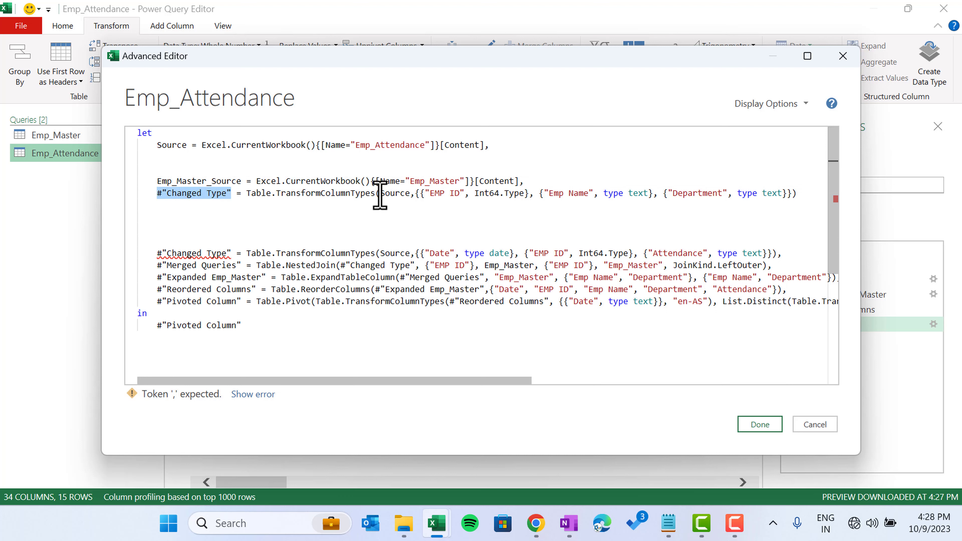
{"action": "key", "text": "BackSpace"}
{"action": "type", "text": "Emp_M"}
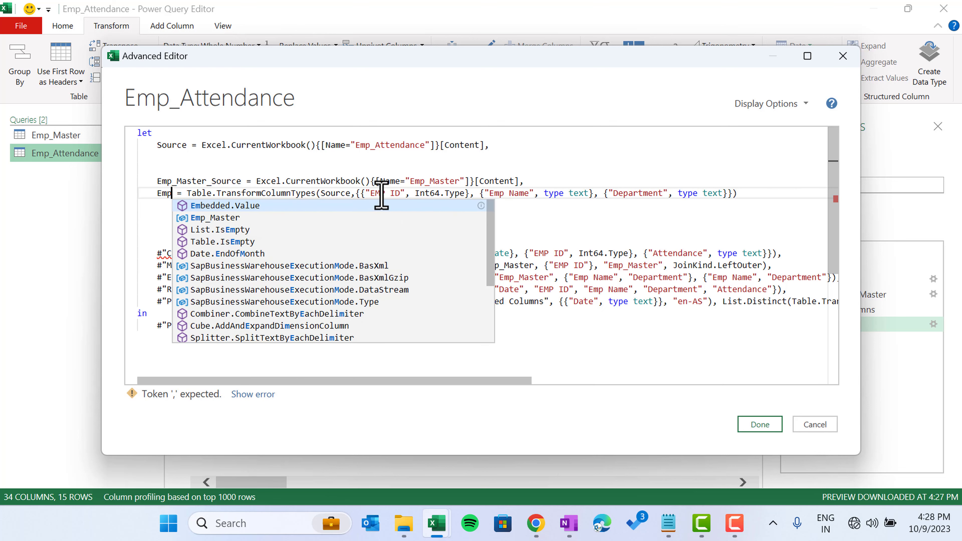
{"action": "type", "text": "aster_"}
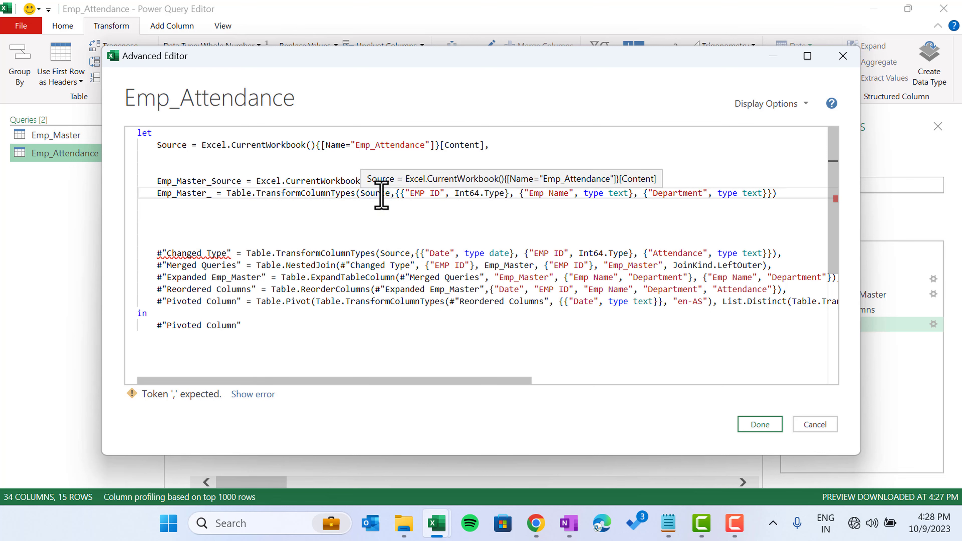
{"action": "type", "text": "Change_Type"}
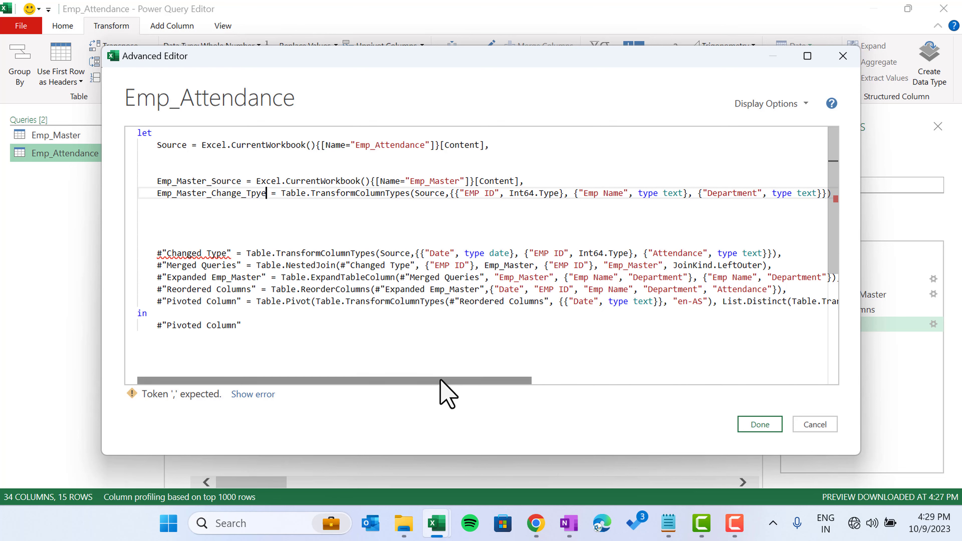
End the Emp_Master_Change_Tpye line with a comma and remove surplus blank lines below it.
{"action": "left_click_drag", "start_coordinate": [444, 381], "coordinate": [498, 380]}
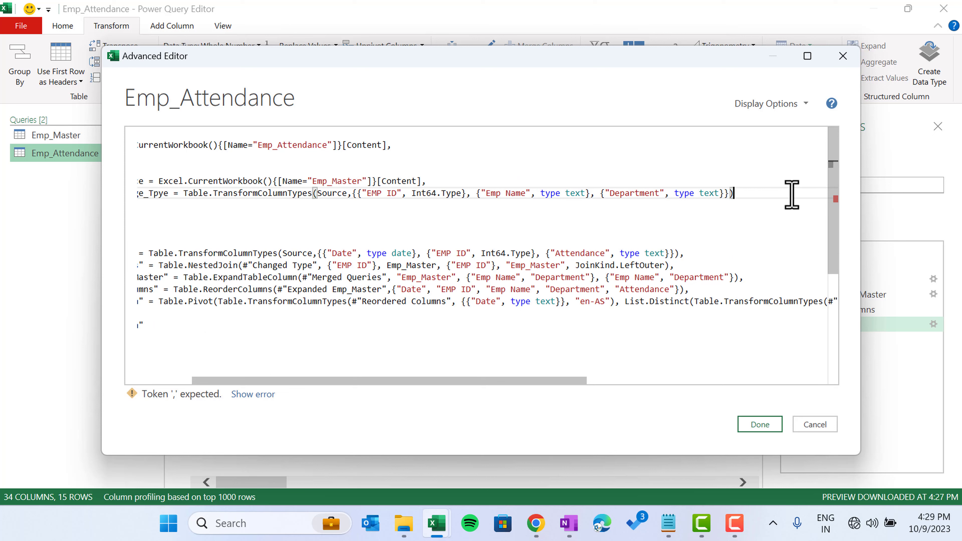
{"action": "type", "text": ","}
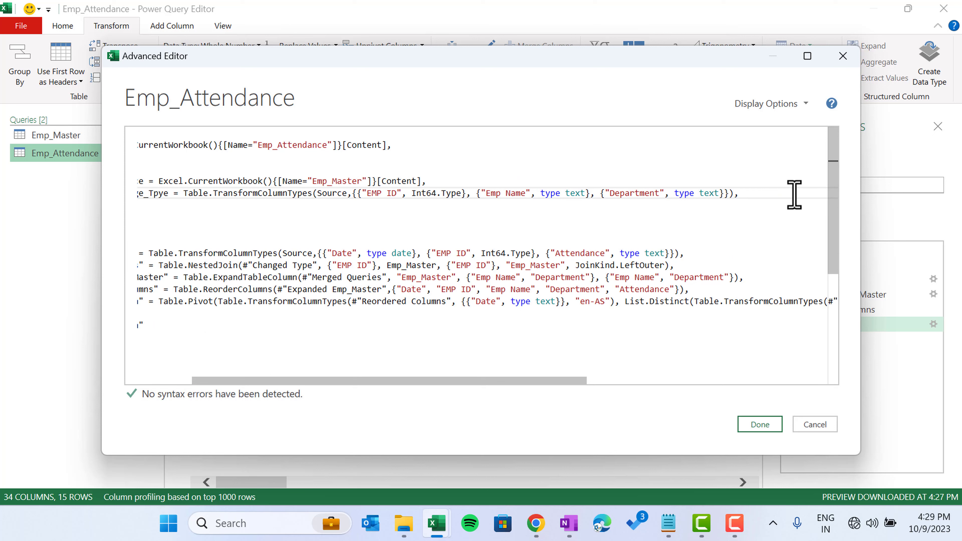
{"action": "key", "text": "Delete"}
{"action": "key", "text": "Delete"}
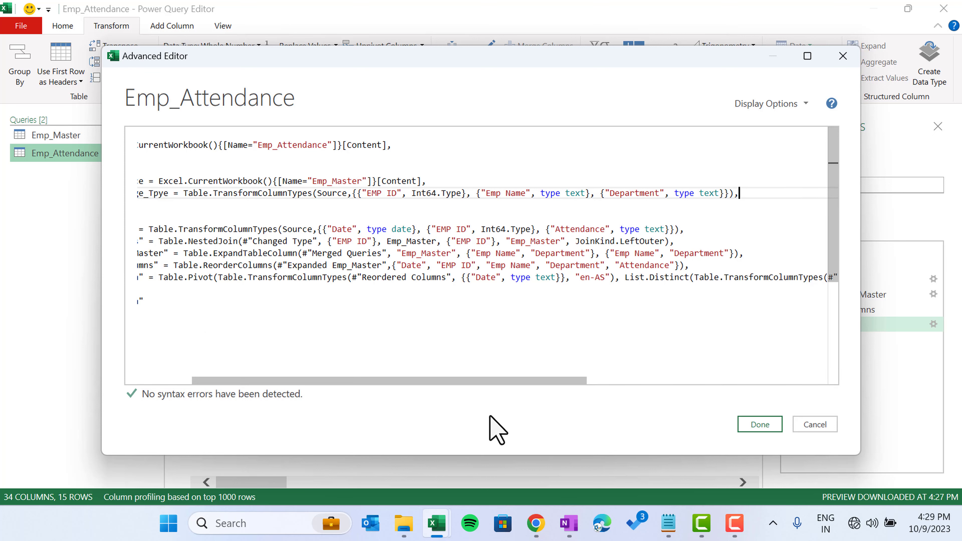
{"action": "left_click_drag", "start_coordinate": [498, 381], "coordinate": [434, 399]}
{"action": "left_click", "coordinate": [258, 215]}
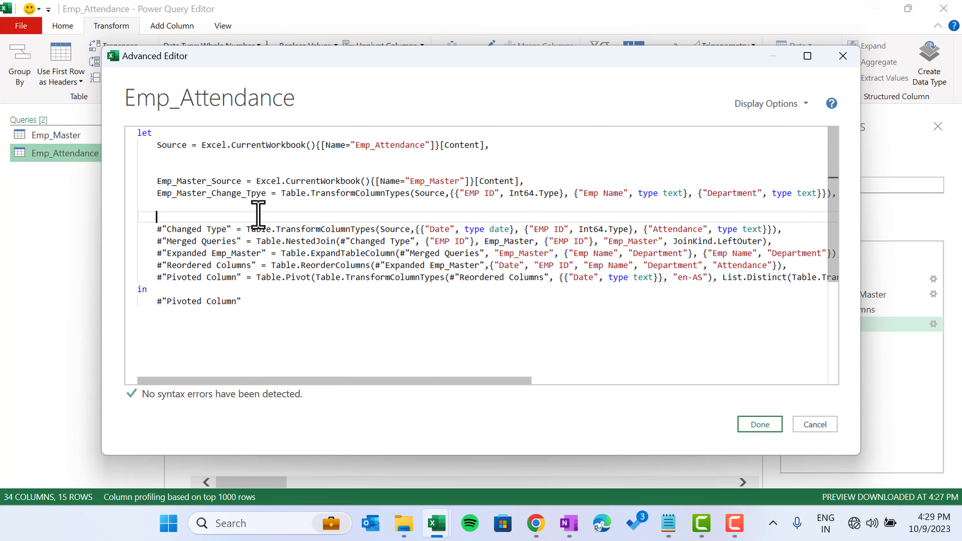
{"action": "double_click", "coordinate": [175, 144]}
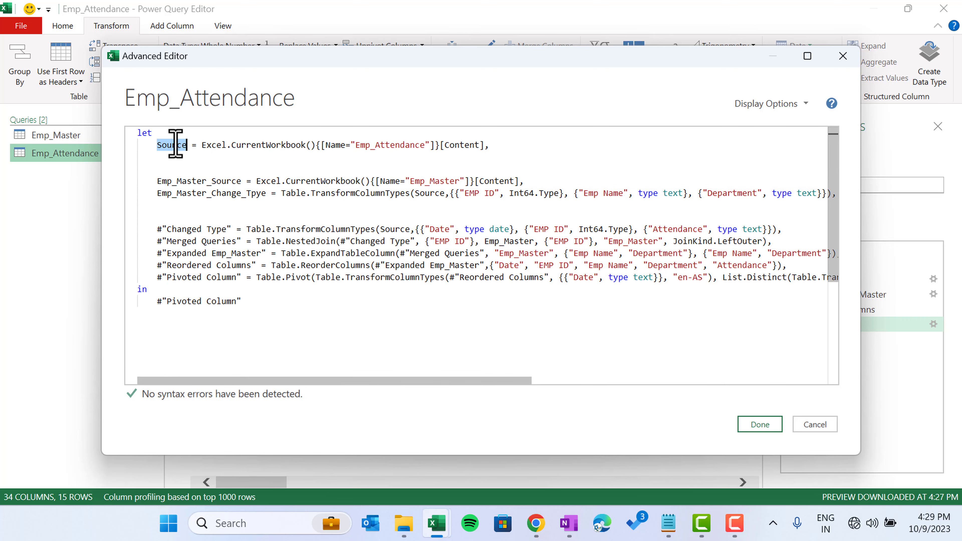
{"action": "double_click", "coordinate": [398, 145]}
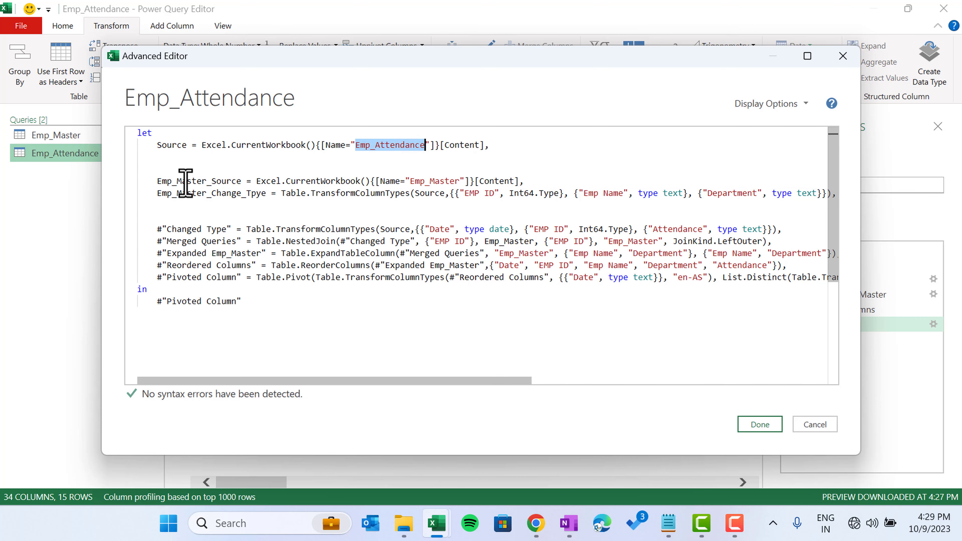
{"action": "double_click", "coordinate": [206, 181]}
{"action": "double_click", "coordinate": [264, 200]}
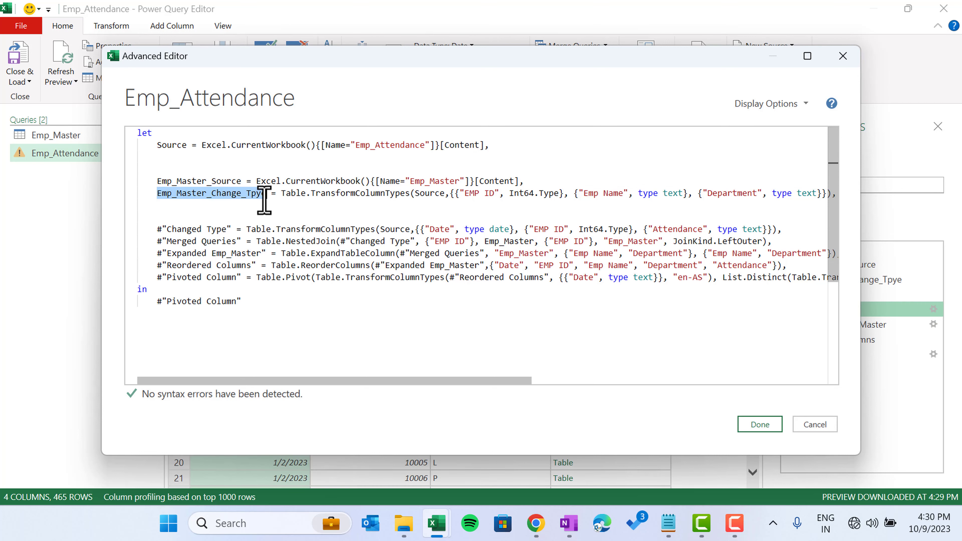
Replace the Emp_Master table reference in the Merged Queries step with Emp_Master_Source and apply the edited code.
{"action": "double_click", "coordinate": [216, 181]}
{"action": "key", "text": "ctrl+c"}
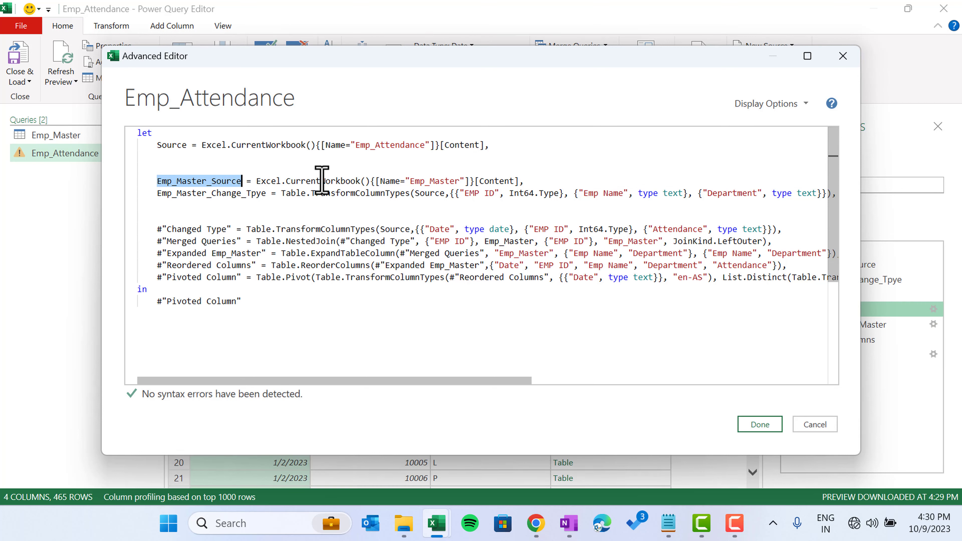
{"action": "double_click", "coordinate": [496, 242]}
{"action": "key", "text": "ctrl+v"}
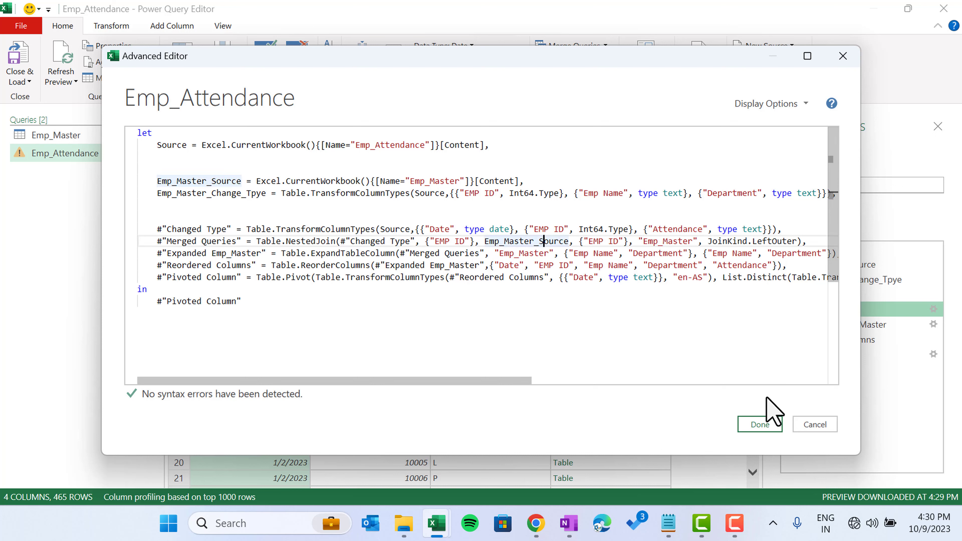
{"action": "left_click", "coordinate": [759, 424]}
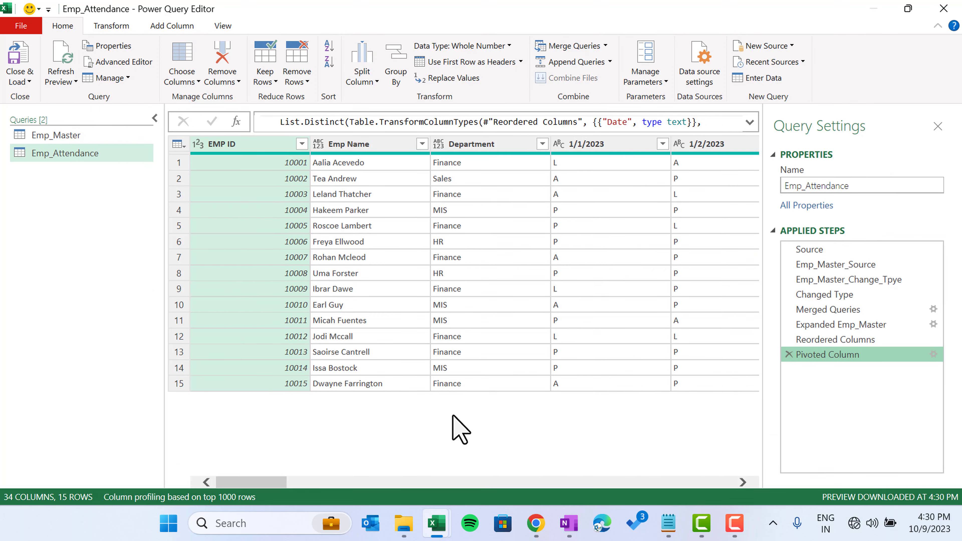
Delete the separate Emp_Master query.
{"action": "left_click", "coordinate": [76, 137]}
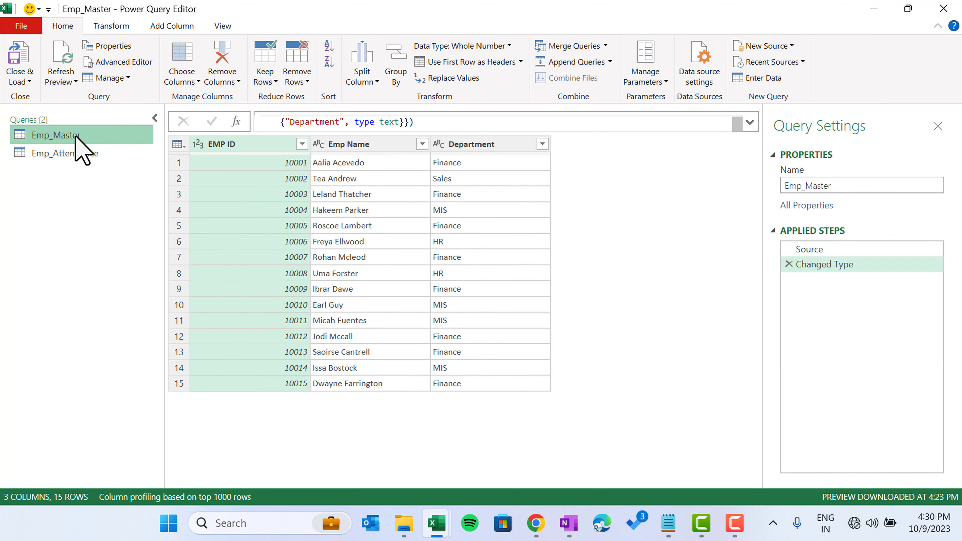
{"action": "right_click", "coordinate": [77, 137]}
{"action": "left_click", "coordinate": [111, 177]}
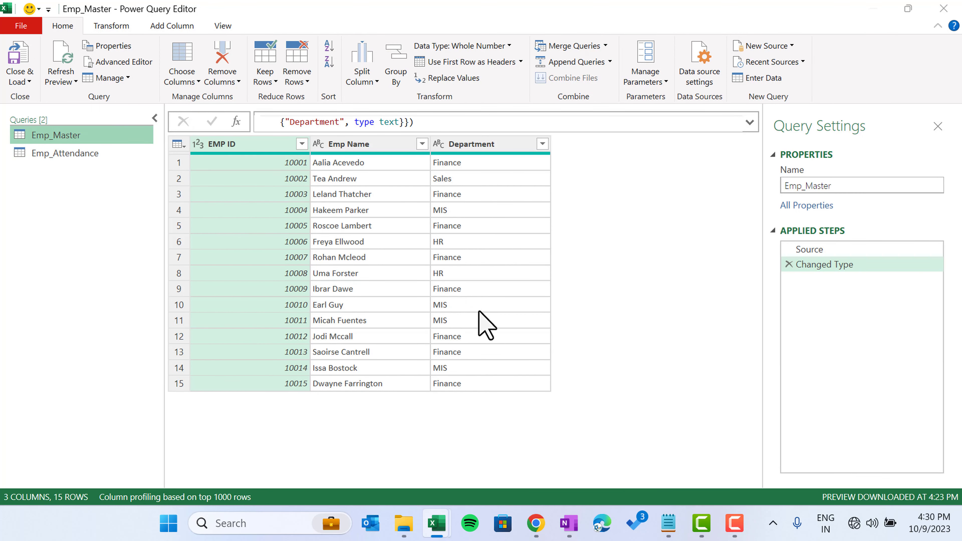
{"action": "key", "text": "Escape"}
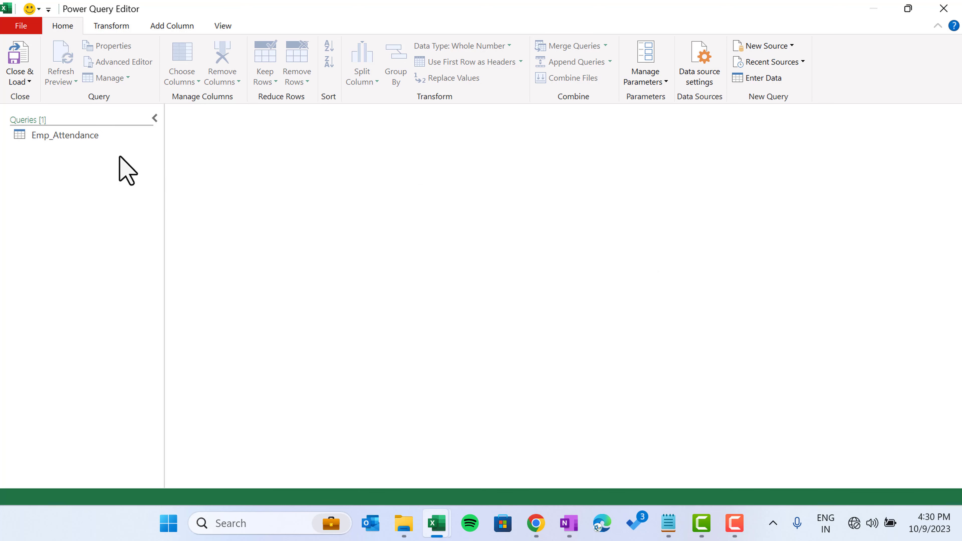
Open the remaining Emp_Attendance query and load it into the workbook with Close & Load.
{"action": "left_click", "coordinate": [76, 136]}
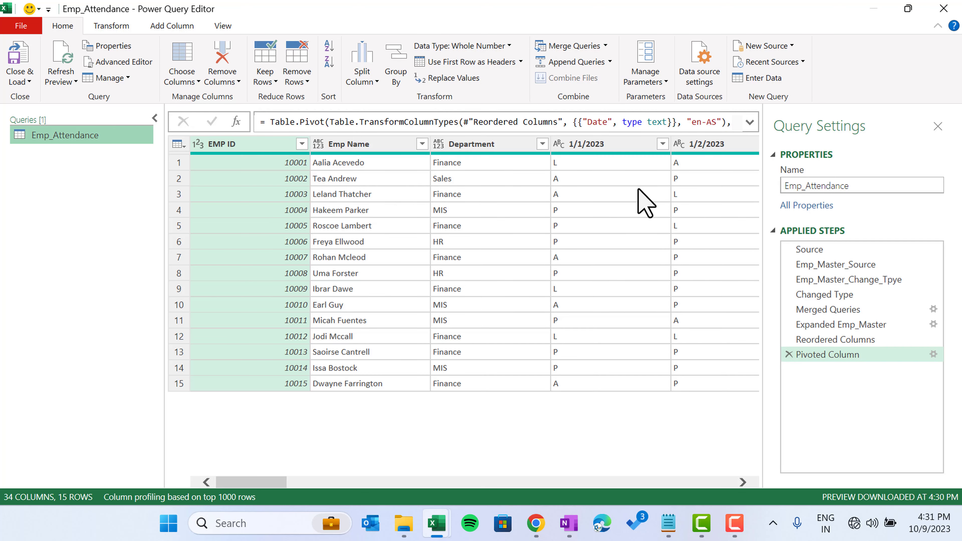
{"action": "left_click", "coordinate": [22, 78]}
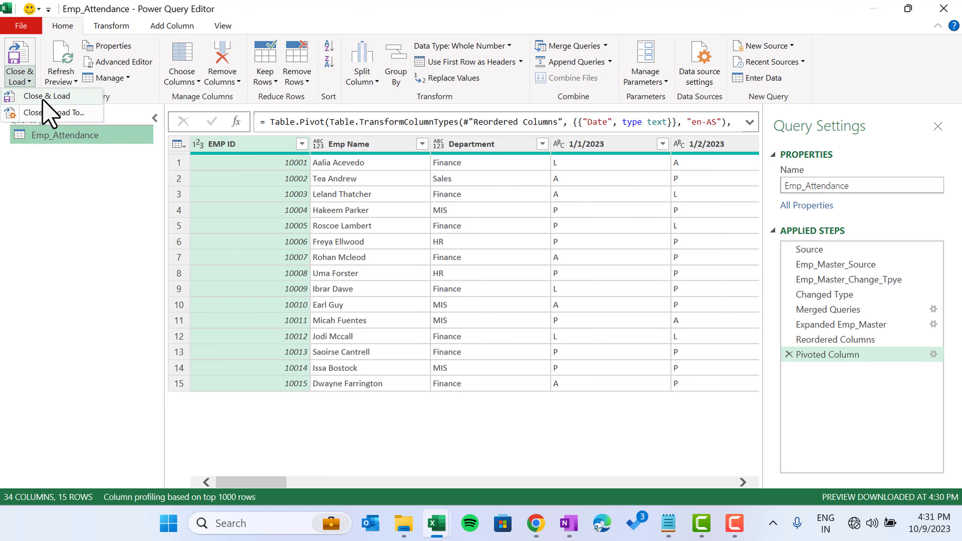
{"action": "left_click", "coordinate": [42, 97]}
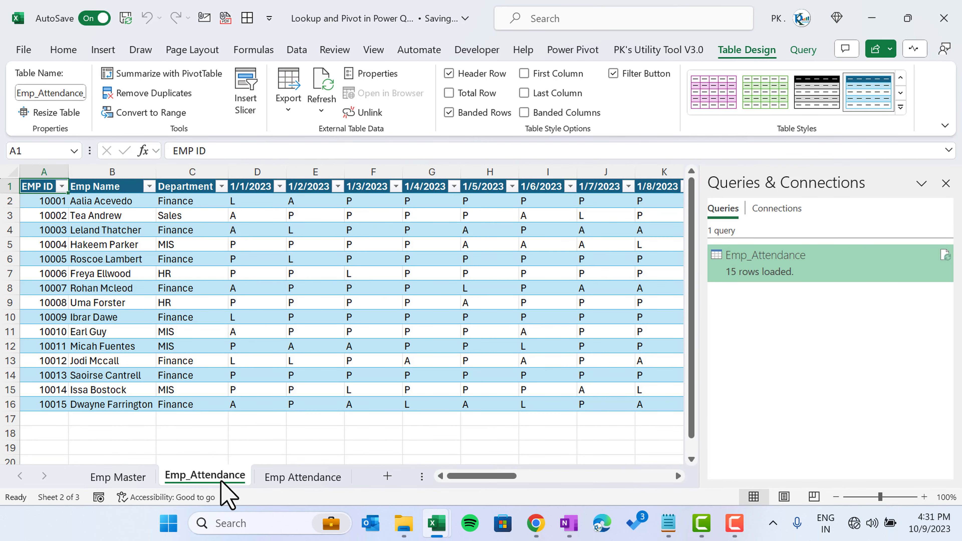
Rename the new Emp_Attendance worksheet as Final Attendaqnce.
{"action": "double_click", "coordinate": [214, 476]}
{"action": "type", "text": "Final Atte"}
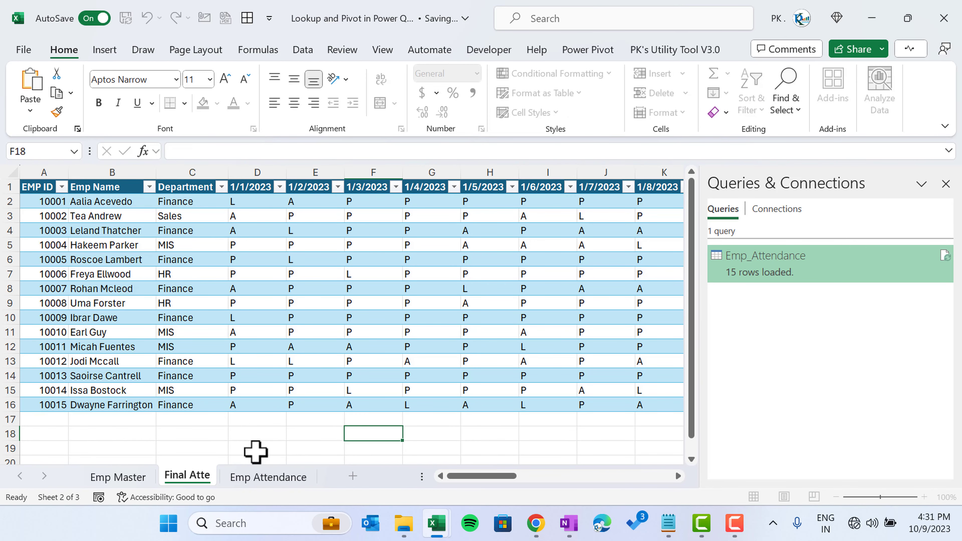
{"action": "type", "text": "ndance"}
{"action": "key", "text": "Return"}
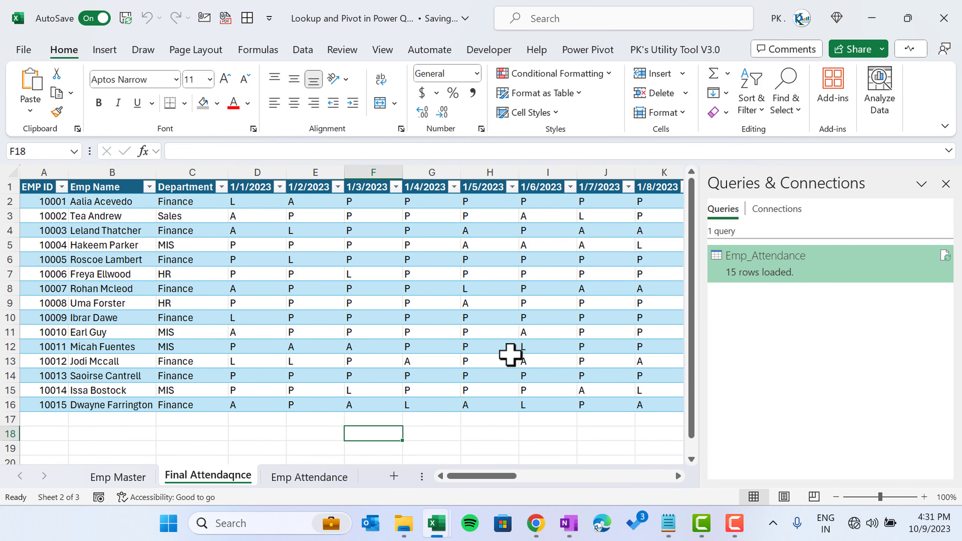
Close the Queries & Connections pane and hide the gridlines on the Final Attendance sheet.
{"action": "left_click", "coordinate": [946, 184]}
{"action": "left_click", "coordinate": [509, 219]}
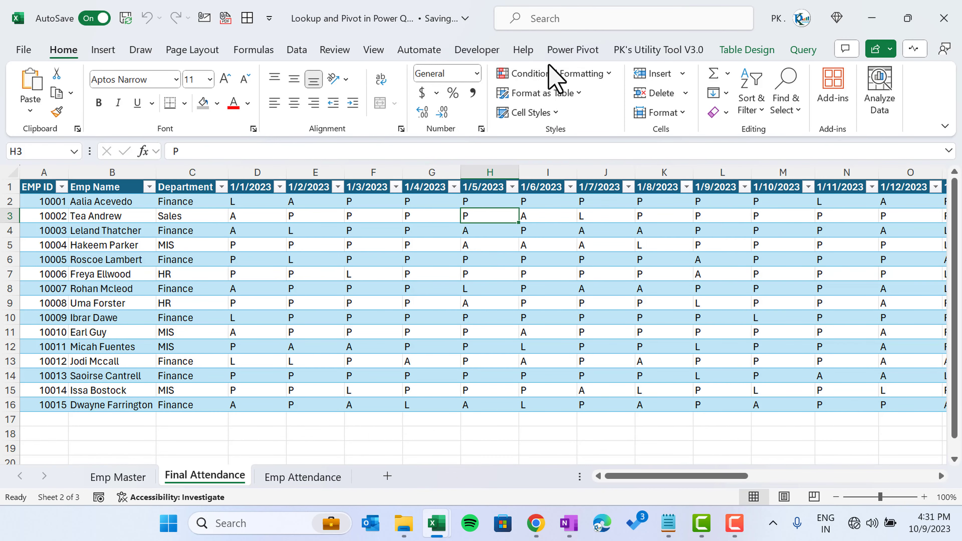
{"action": "left_click", "coordinate": [371, 50]}
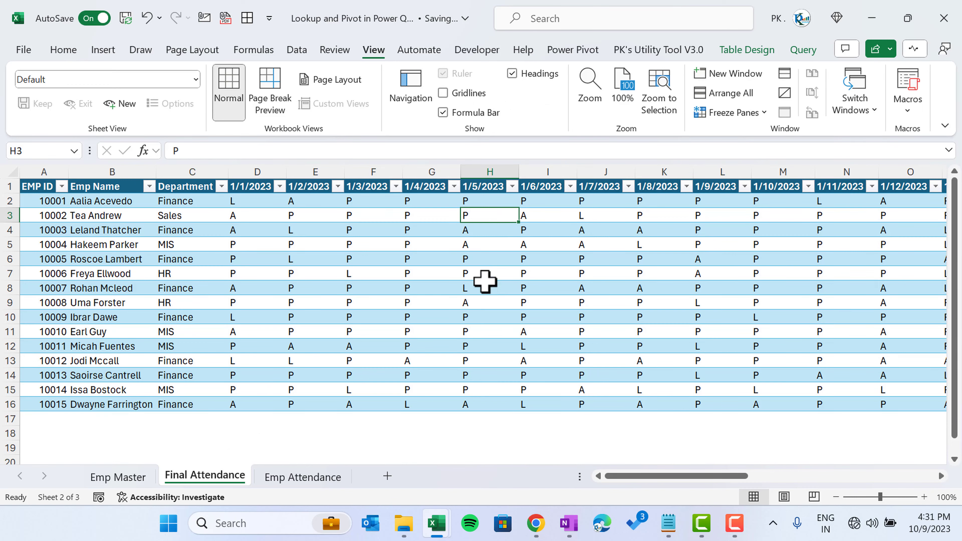
Remove the filter buttons from the header row of the final attendance table.
{"action": "key", "text": "ctrl+Up"}
{"action": "key", "text": "ctrl+shift+l"}
{"action": "key", "text": "ctrl+Home"}
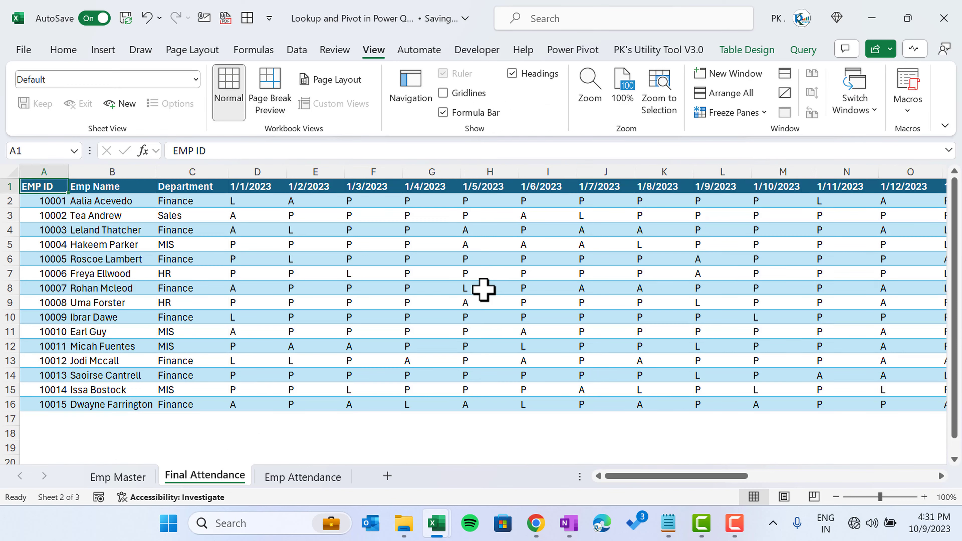
Apply the orange style from the first row of Medium styles to the attendance table and turn off its banded rows.
{"action": "left_click", "coordinate": [741, 50]}
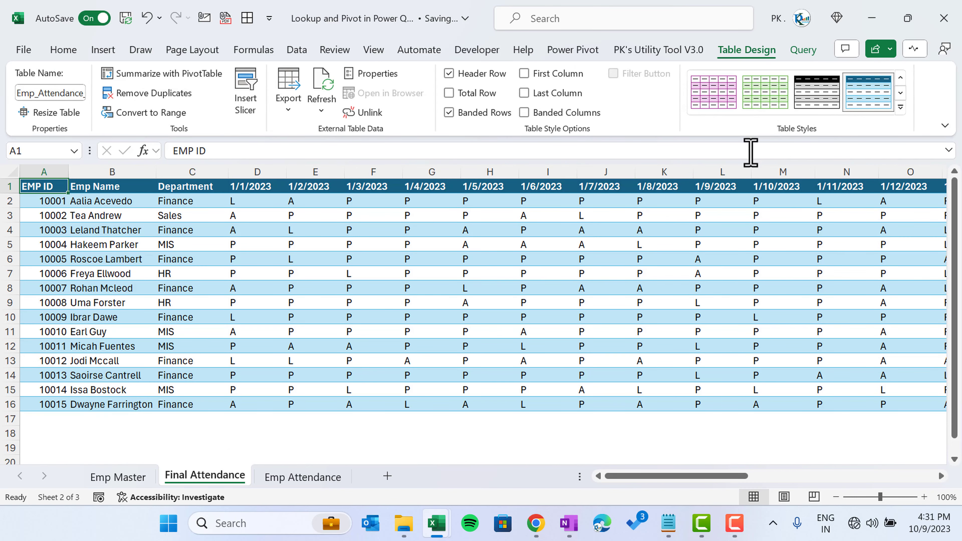
{"action": "left_click", "coordinate": [901, 108]}
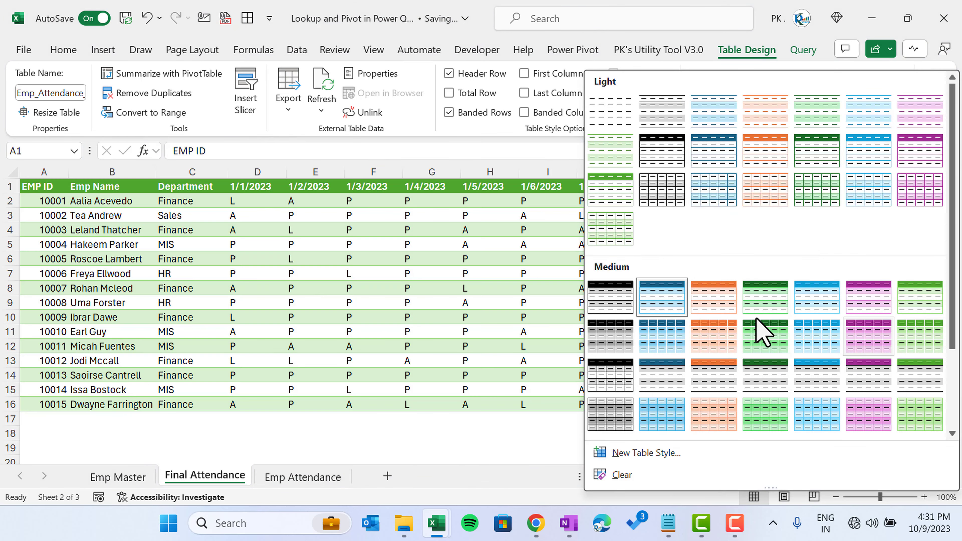
{"action": "left_click", "coordinate": [725, 303]}
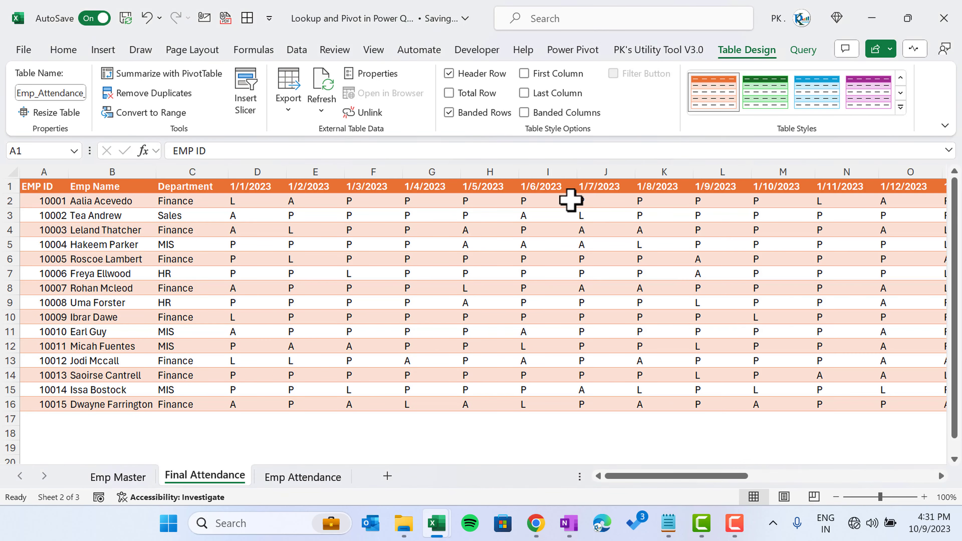
{"action": "left_click", "coordinate": [489, 113]}
{"action": "left_click", "coordinate": [432, 259]}
{"action": "left_click", "coordinate": [425, 186]}
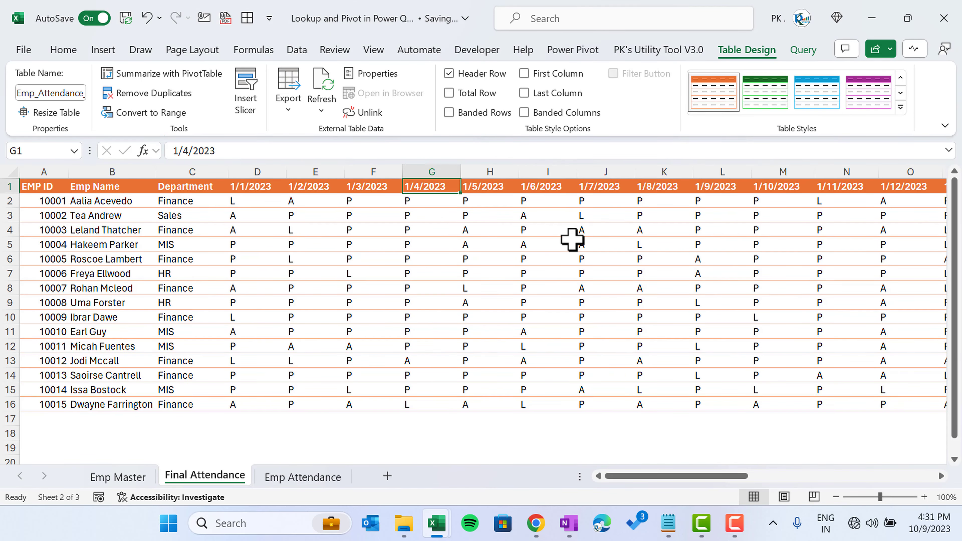
Move the Final Attendance sheet before Emp Master, and replace the first employee's name in cell B2 of Emp Master with a new name.
{"action": "left_click_drag", "start_coordinate": [225, 489], "coordinate": [100, 478]}
{"action": "left_click", "coordinate": [208, 490]}
{"action": "left_click", "coordinate": [178, 205]}
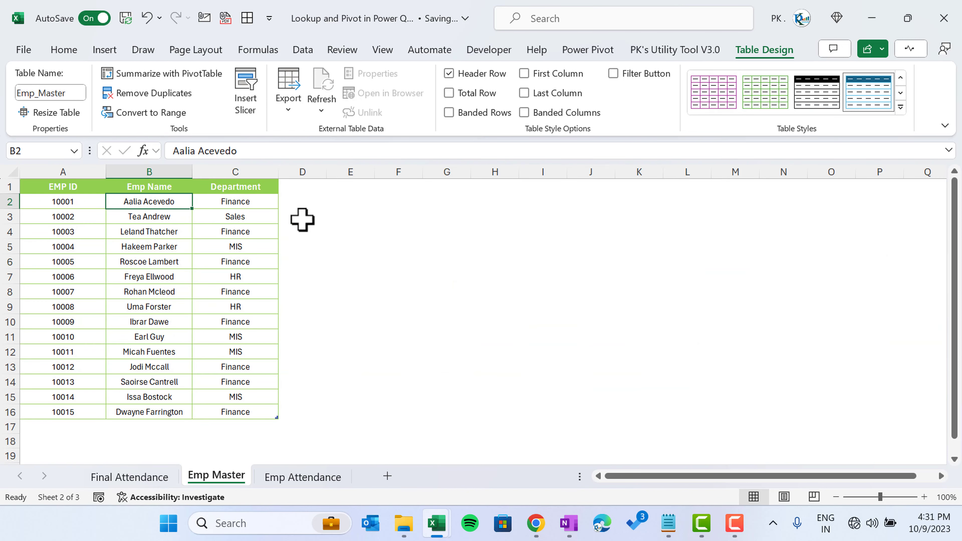
{"action": "type", "text": "PK"}
{"action": "key", "text": "Return"}
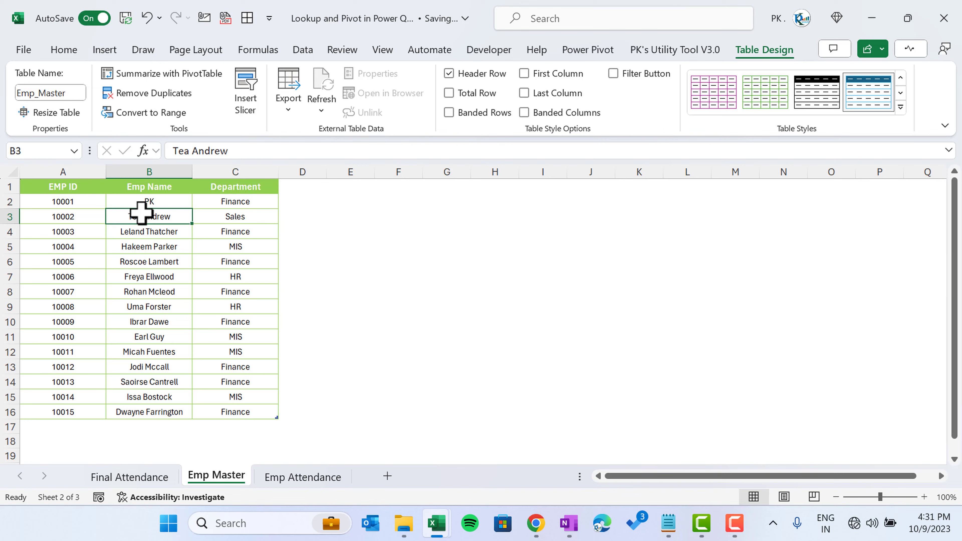
Refresh the Final Attendance table and check the first employee's name in cell B2.
{"action": "left_click", "coordinate": [159, 478]}
{"action": "right_click", "coordinate": [182, 216]}
{"action": "left_click", "coordinate": [232, 241]}
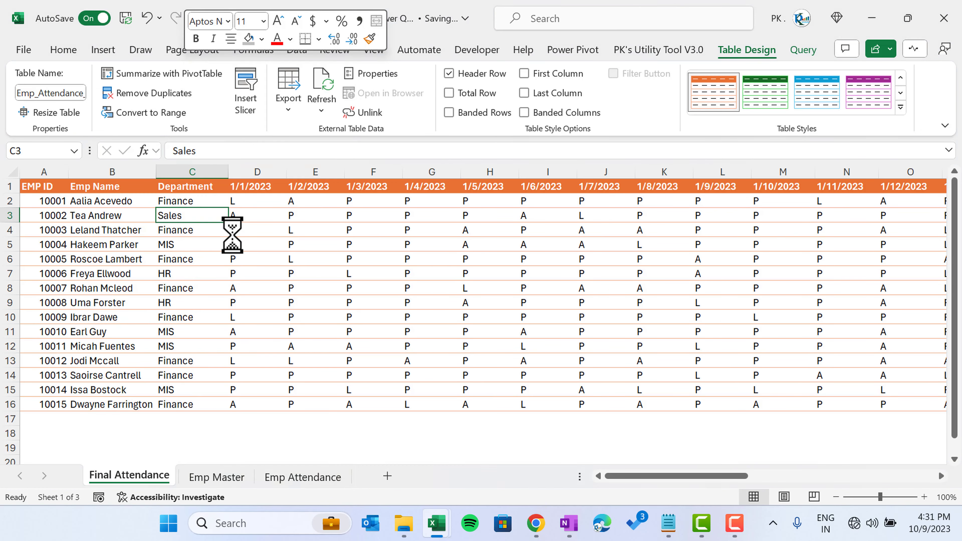
{"action": "left_click", "coordinate": [75, 201]}
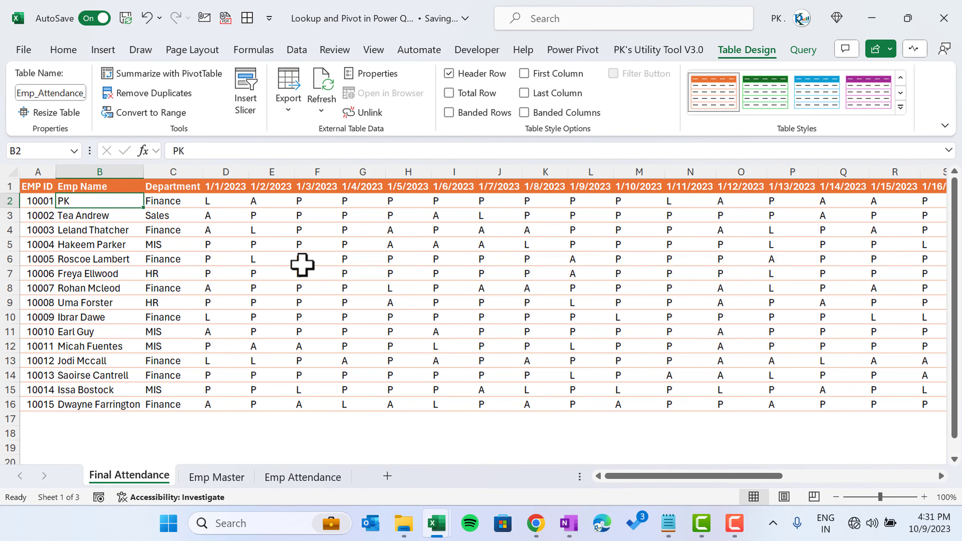